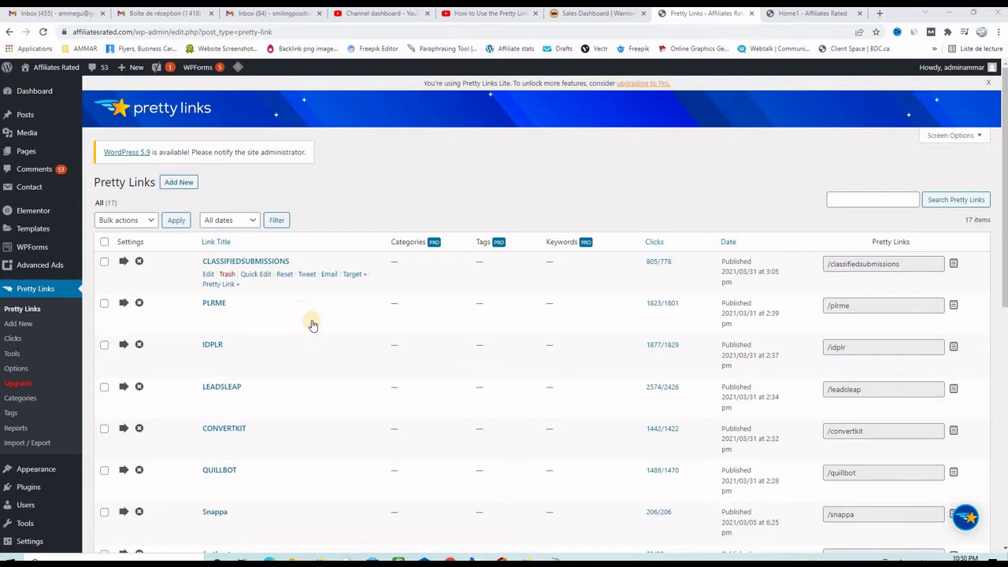
scroll(295, 338, down, 2)
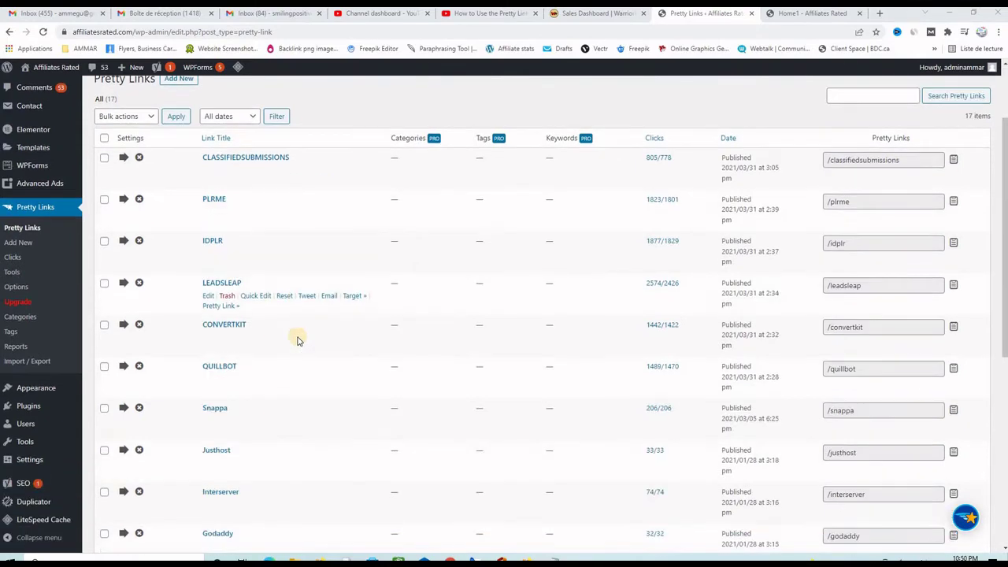
scroll(296, 338, up, 2)
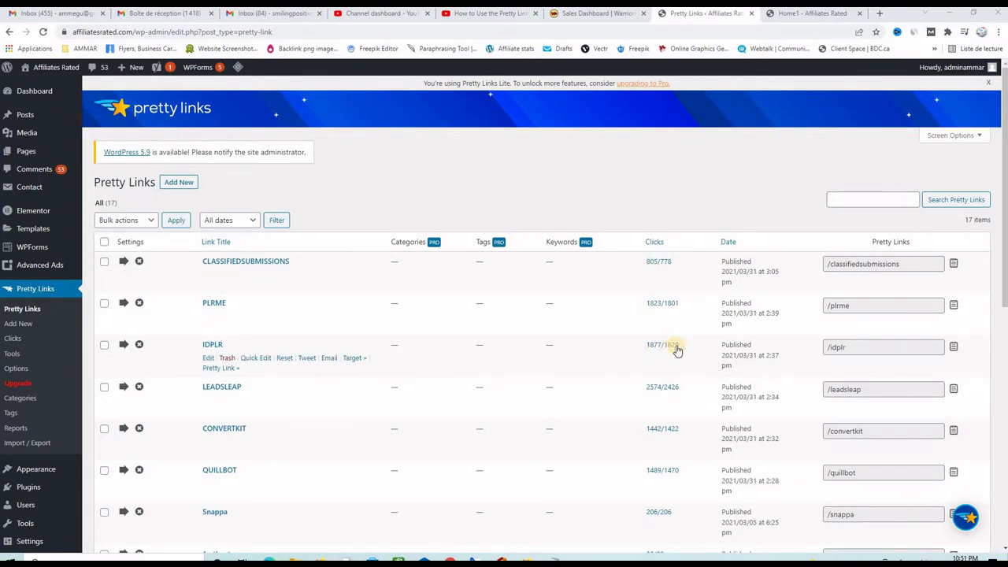
mouse_move(675, 352)
click(13, 338)
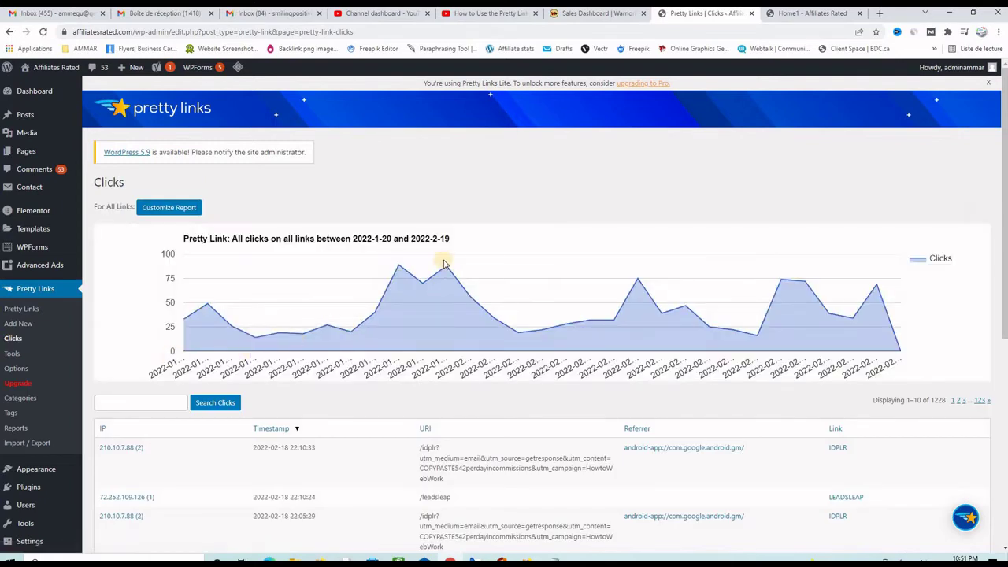
mouse_move(447, 271)
click(20, 309)
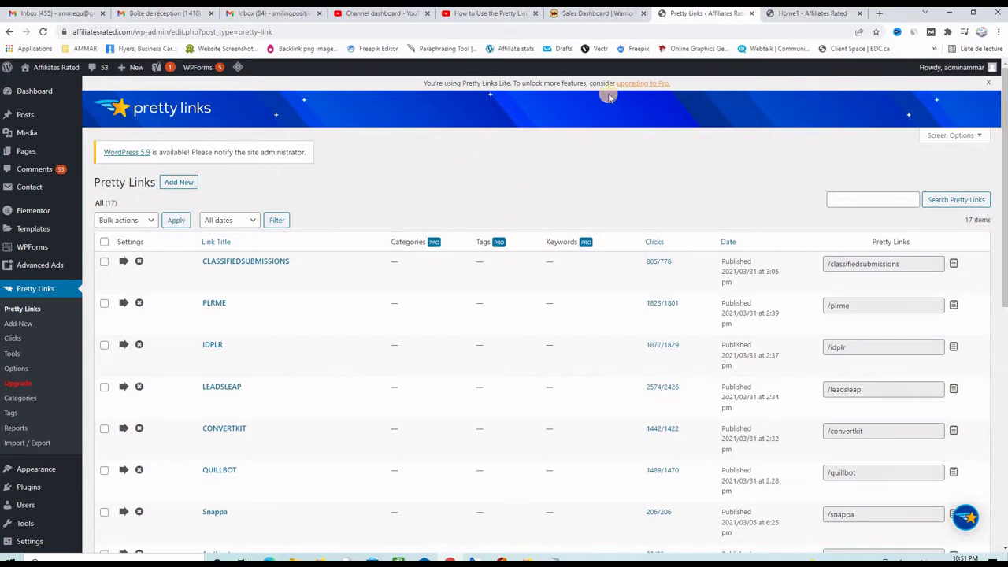
Filter Warrior Plus Affiliate Offers to Approved Only and browse the 304 listed offers
click(586, 16)
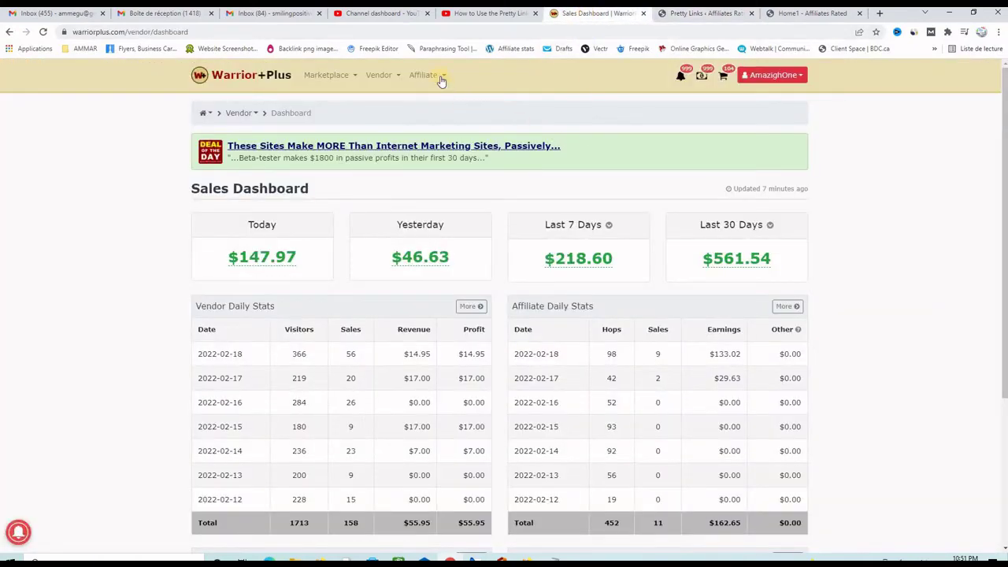
mouse_move(439, 79)
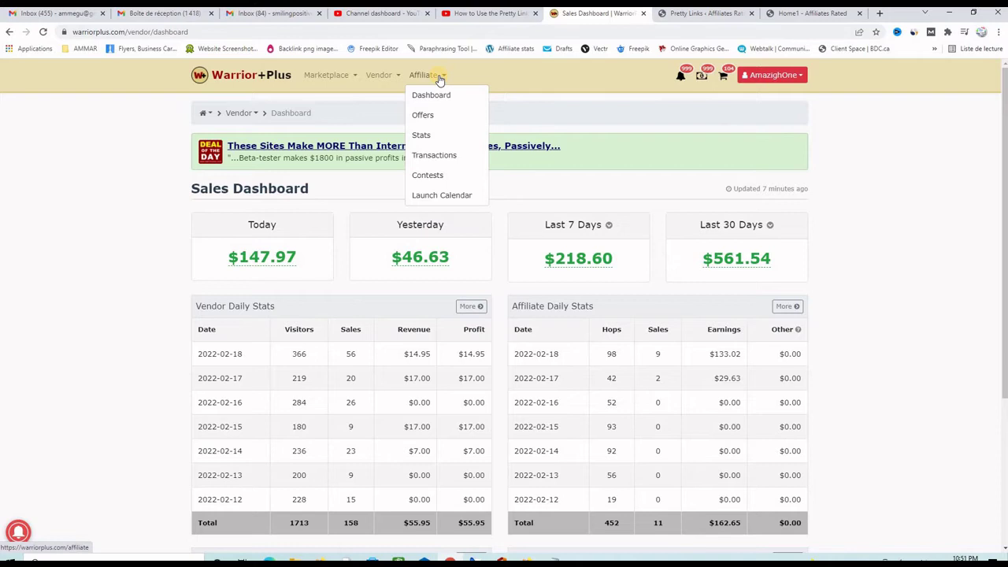
click(422, 116)
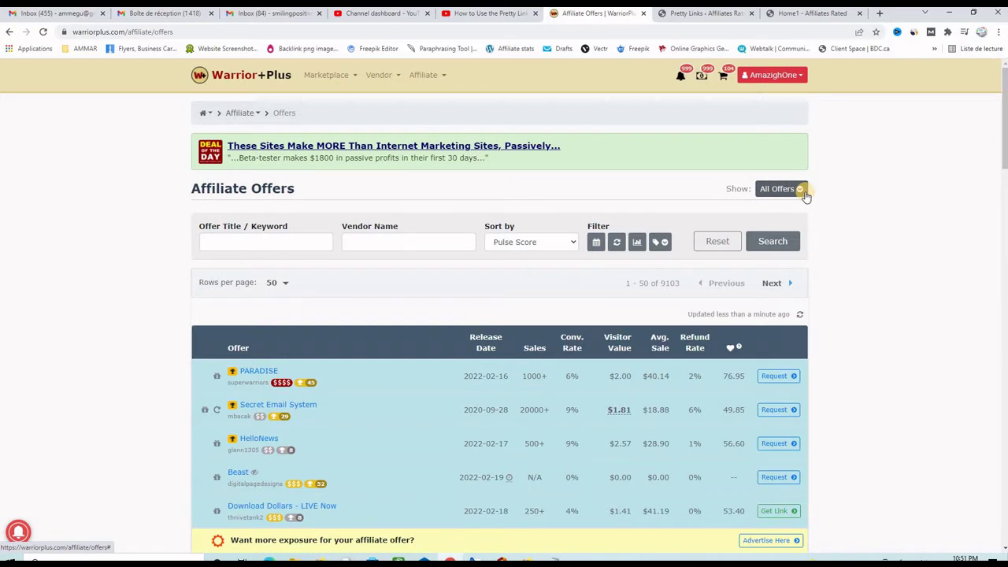
click(800, 190)
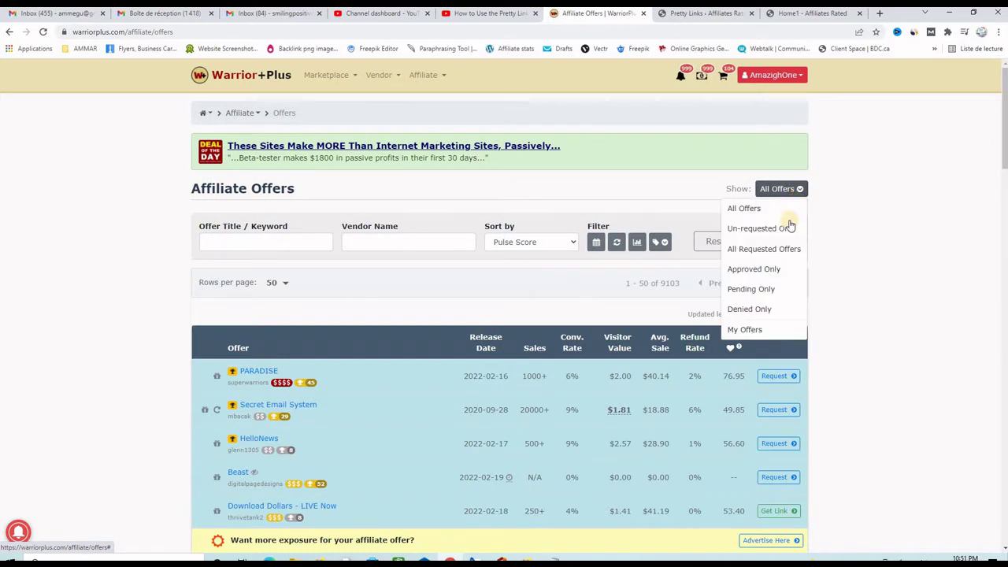
click(756, 271)
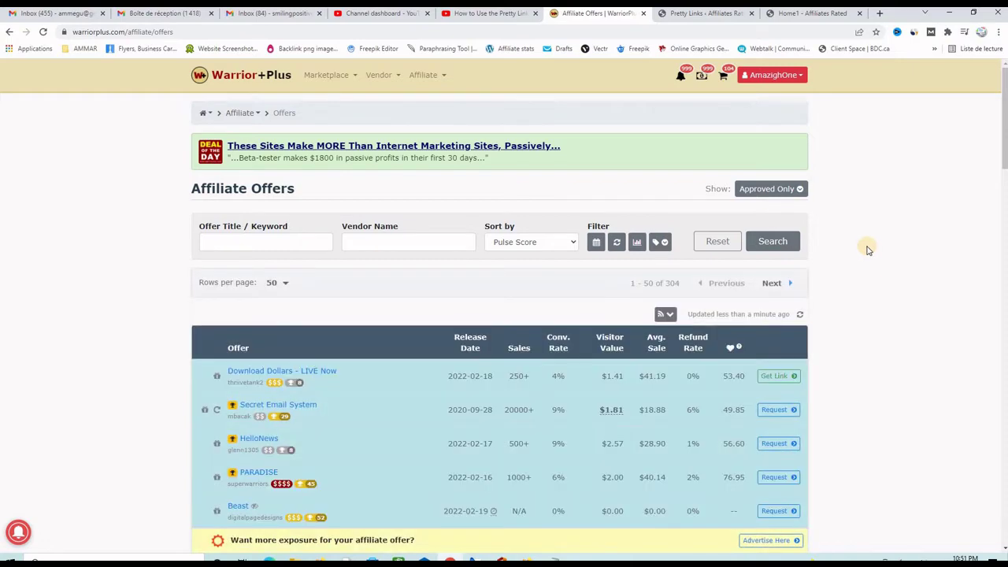
scroll(867, 250, down, 5)
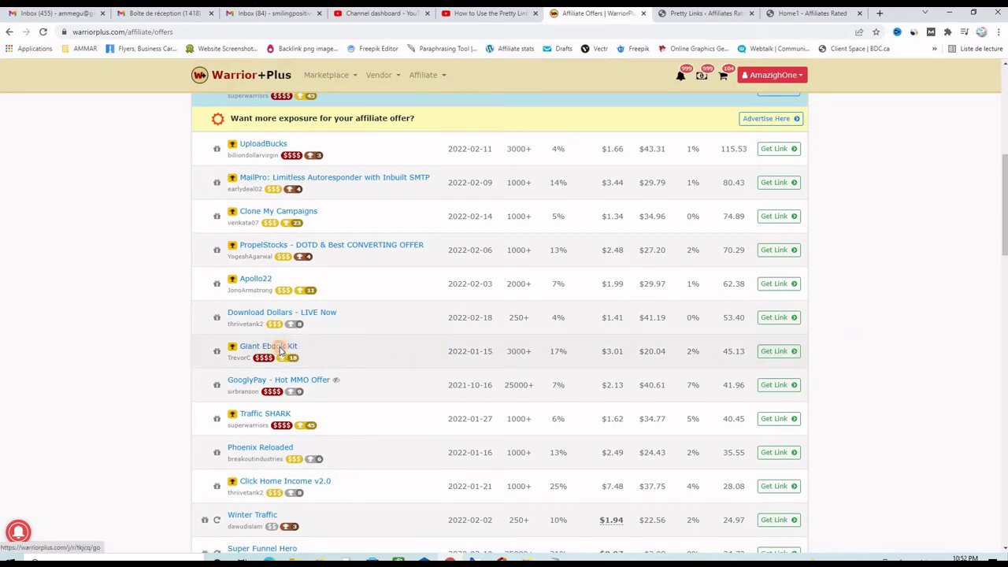
Copy the affiliate link address from the Giant Ebook Kit offer page in Warrior Plus
click(281, 350)
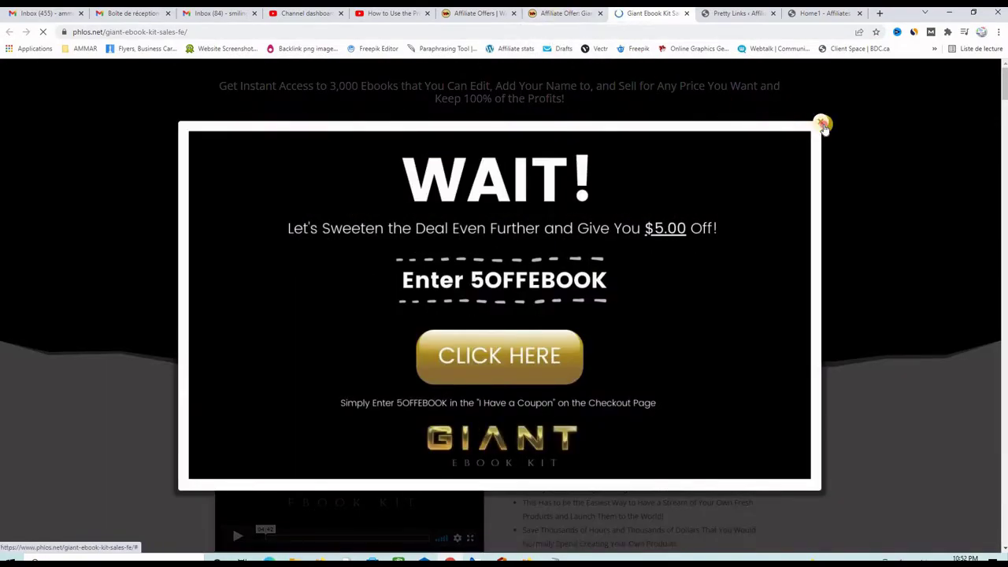
click(821, 122)
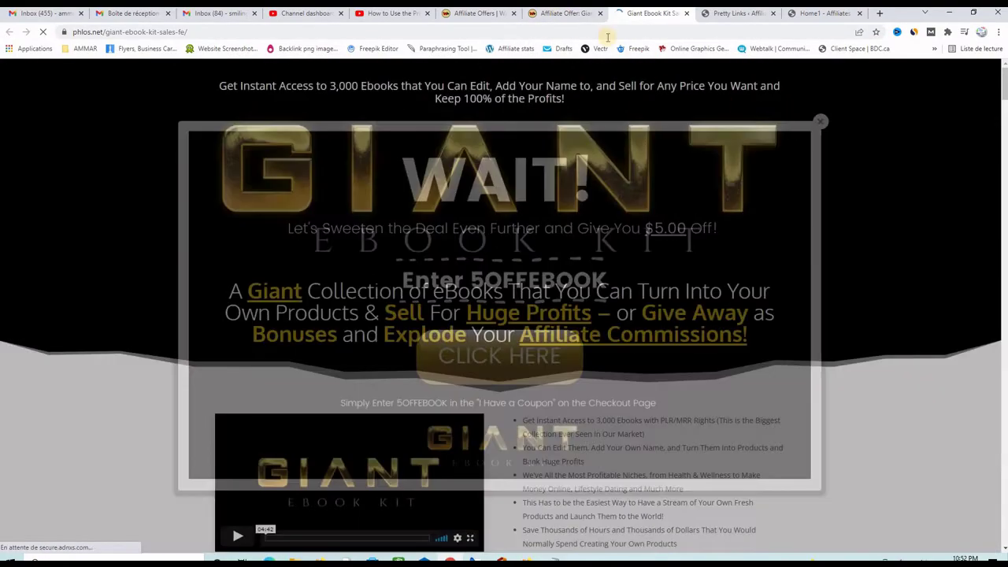
click(562, 13)
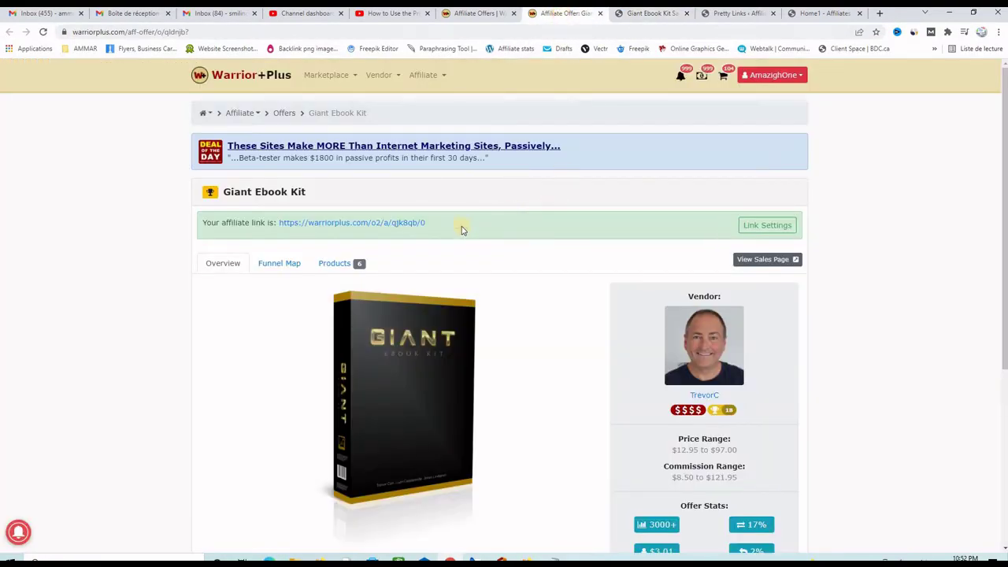
right_click(412, 226)
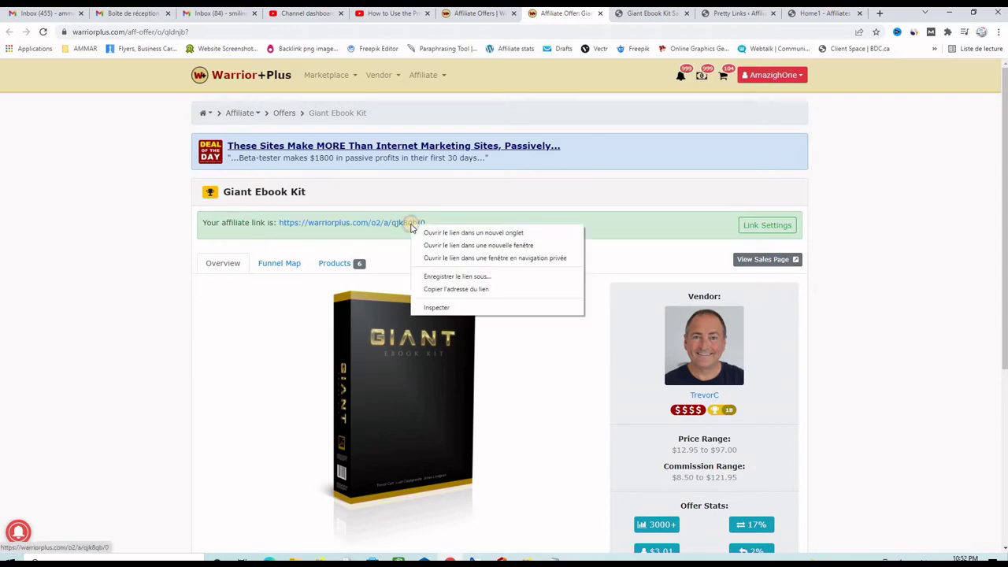
click(455, 289)
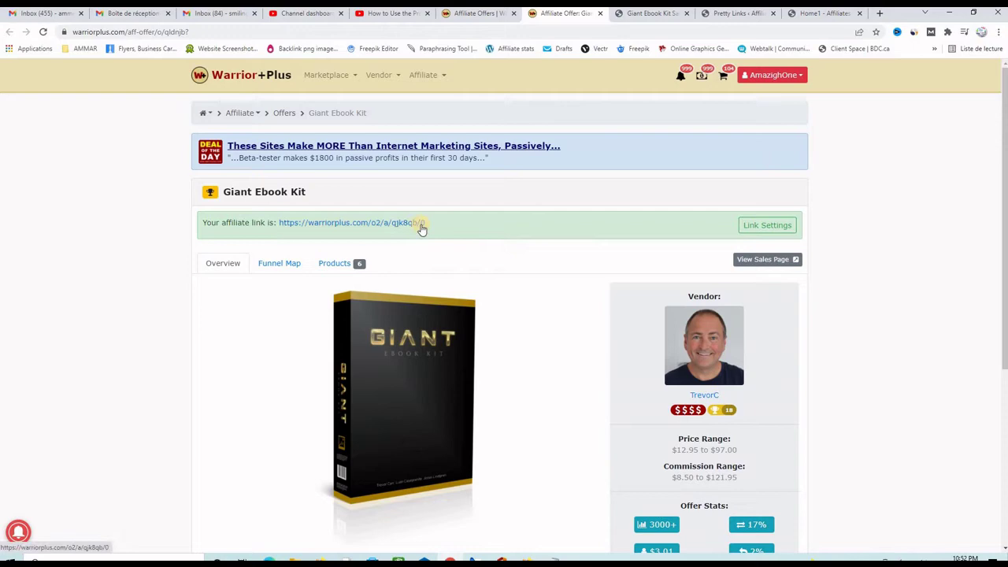
click(651, 14)
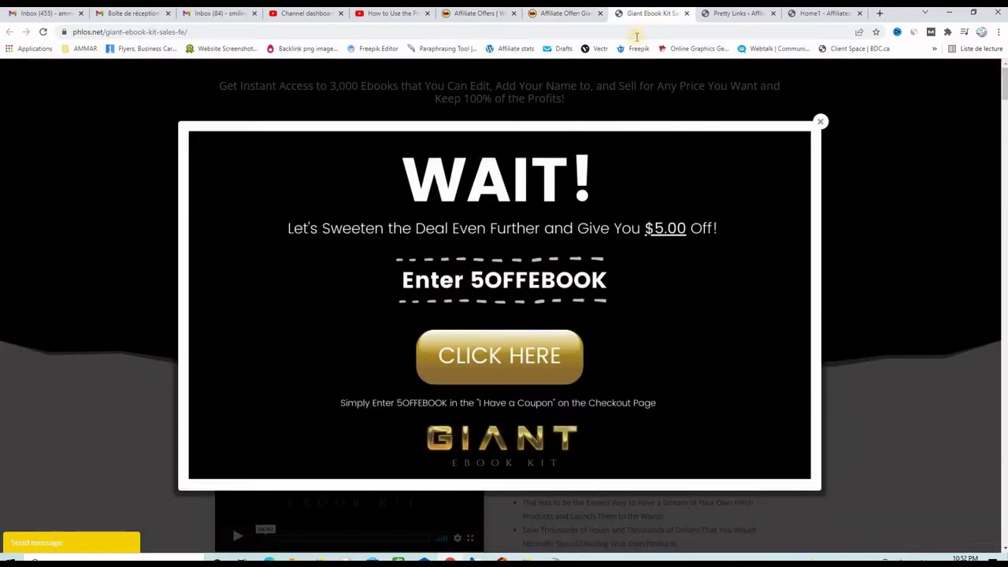
click(737, 13)
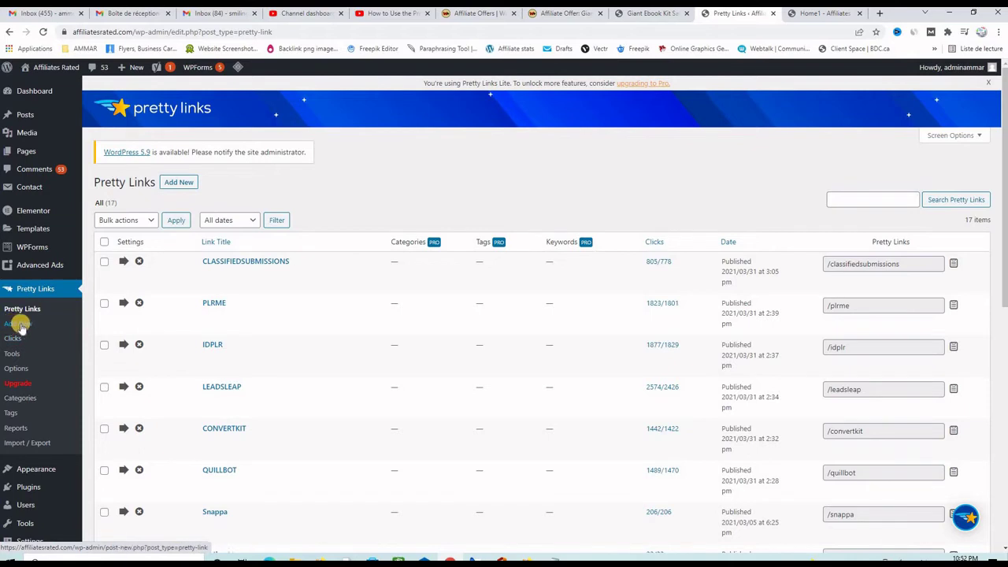
Add a new pretty link targeting the Giant Ebook Kit affiliate URL, replacing slug f9jm with ebooks
click(183, 183)
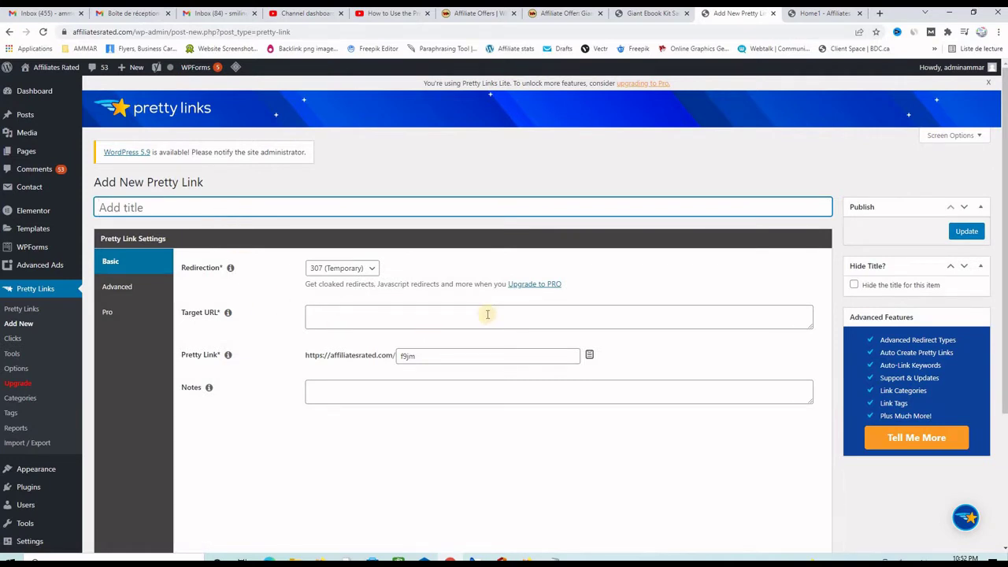
click(317, 315)
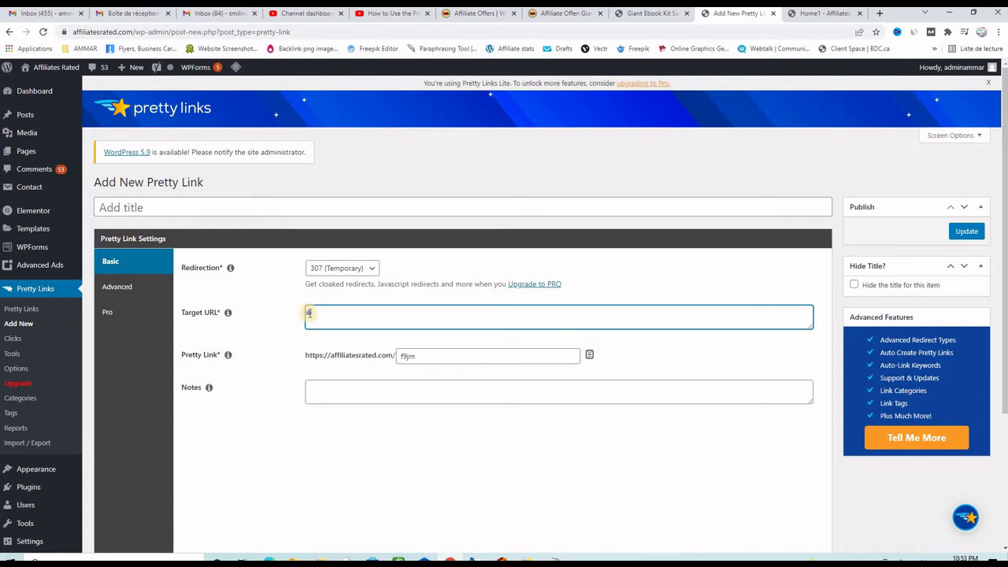
right_click(308, 313)
click(340, 396)
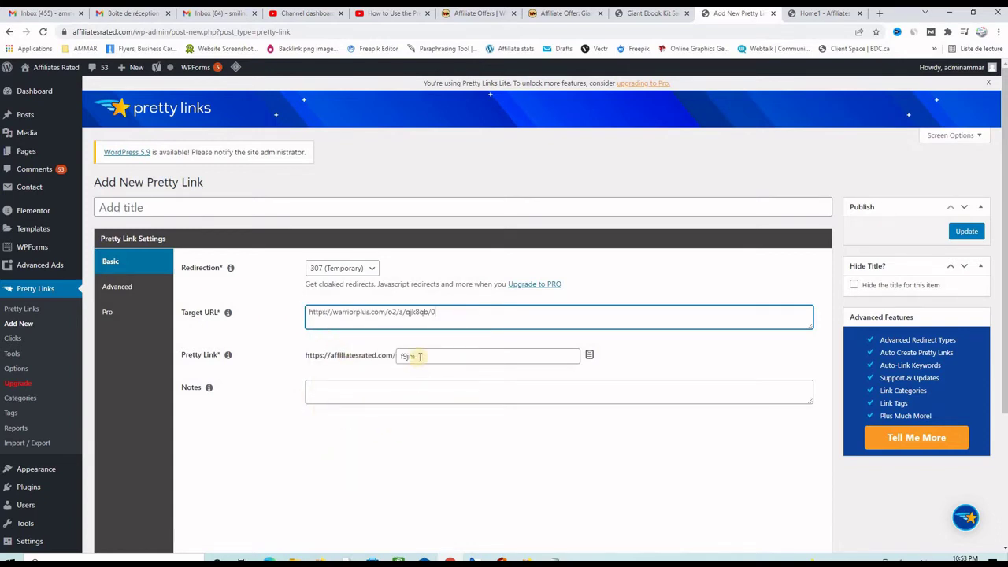
drag(420, 357, 394, 358)
click(333, 359)
drag(334, 356, 386, 358)
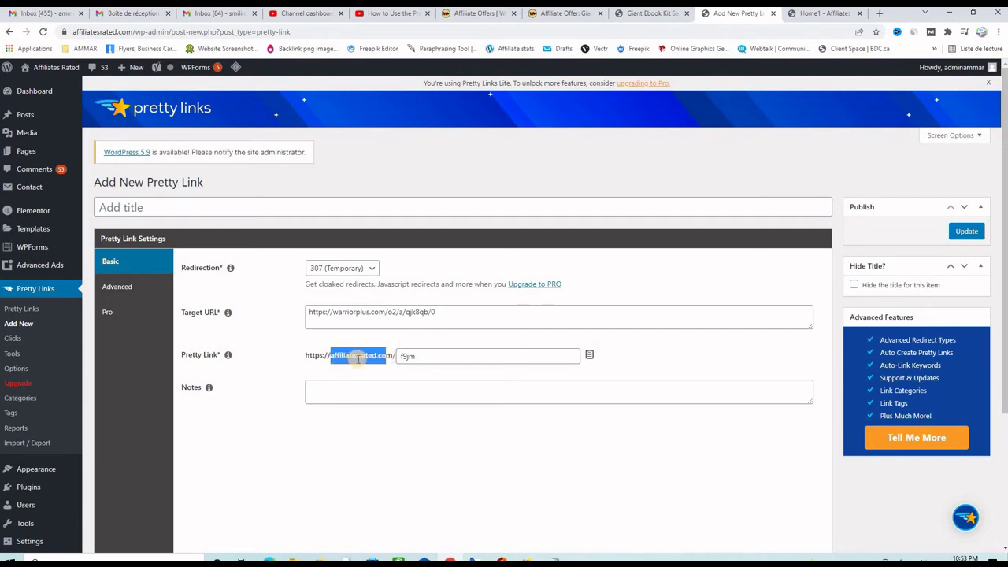
click(408, 359)
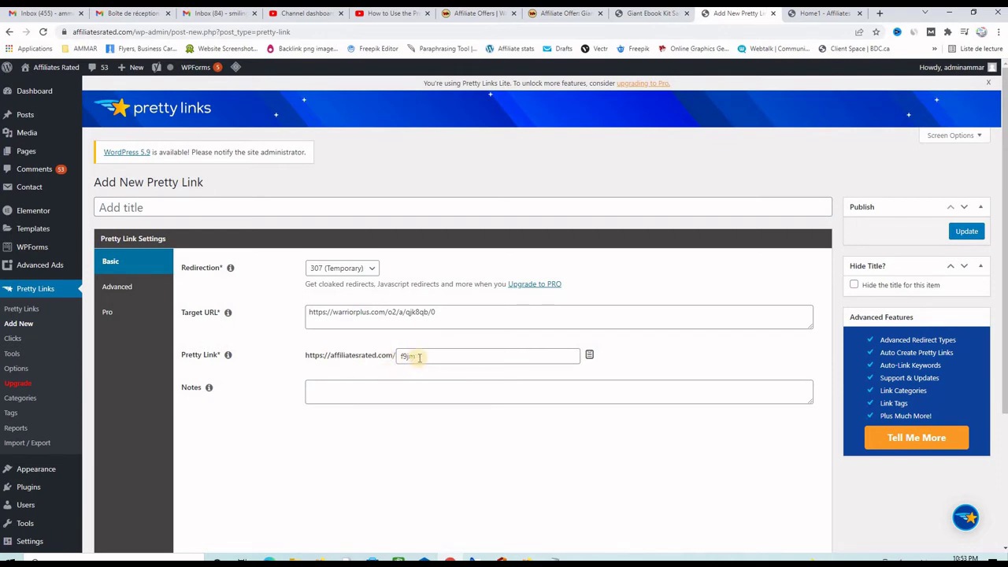
drag(420, 358, 396, 356)
text(e)
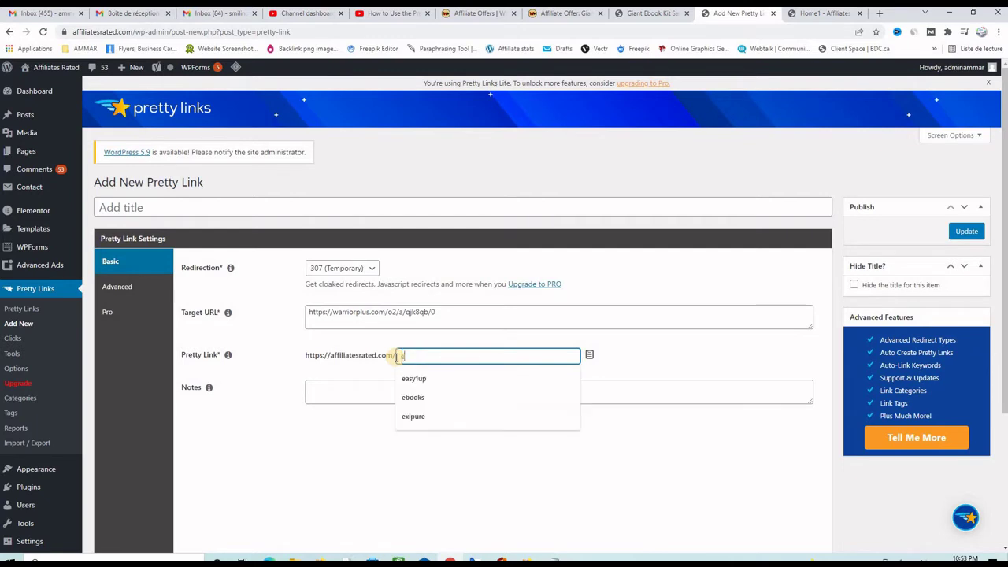
text(books)
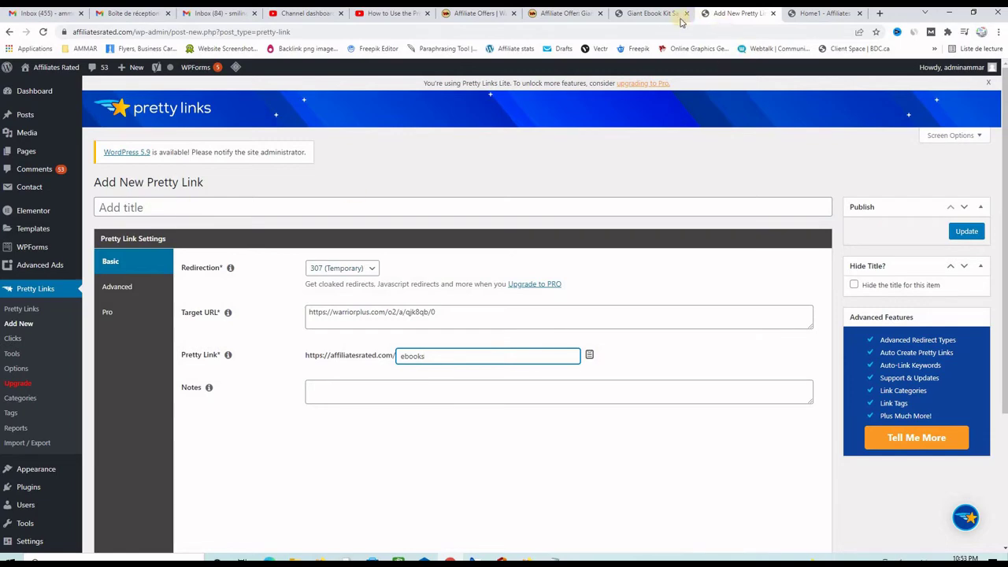
Title the new link 'Giant Ebook Kit', copied from the Warrior Plus offer page
click(563, 16)
click(480, 13)
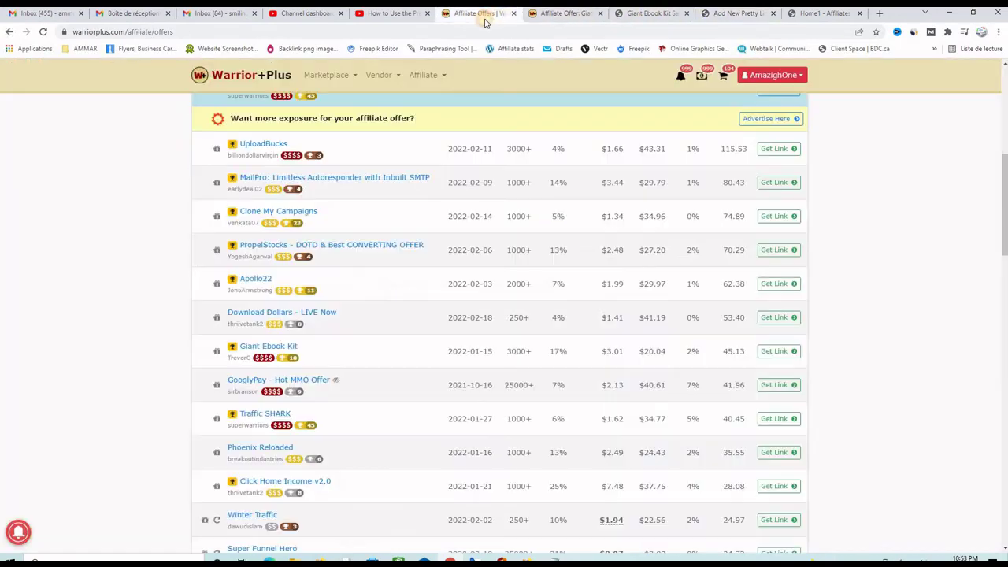
click(561, 13)
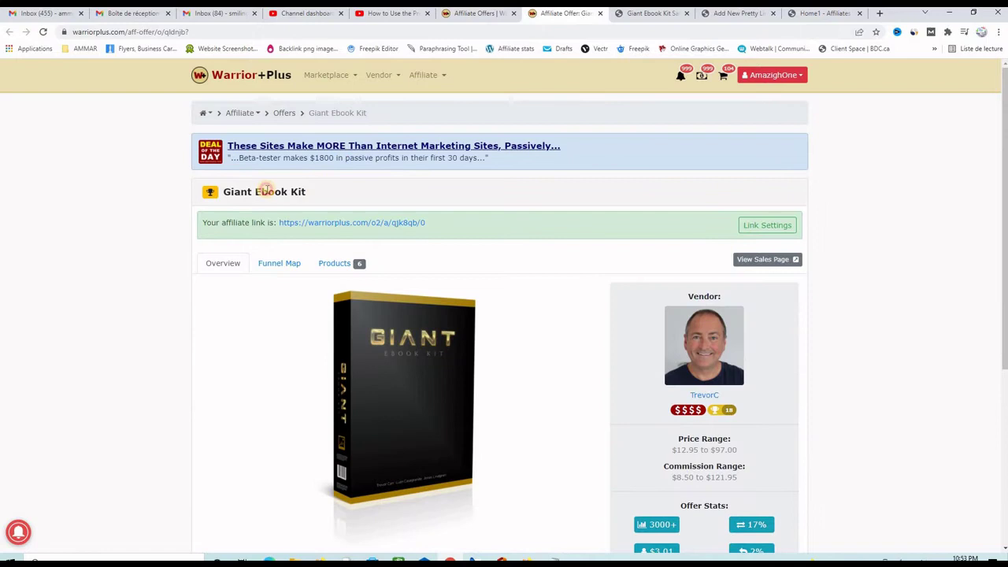
drag(266, 189, 223, 191)
right_click(244, 193)
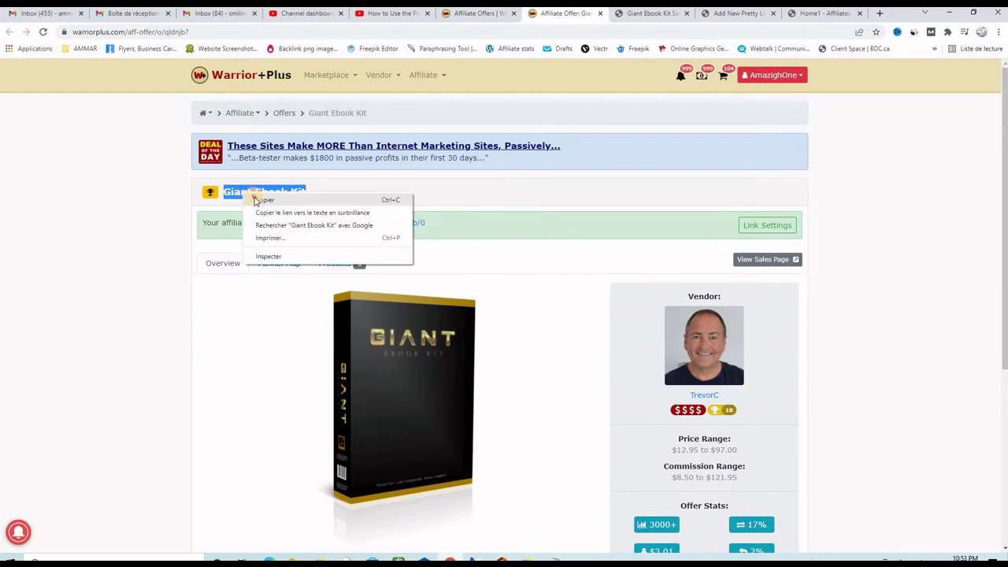
click(256, 202)
click(736, 13)
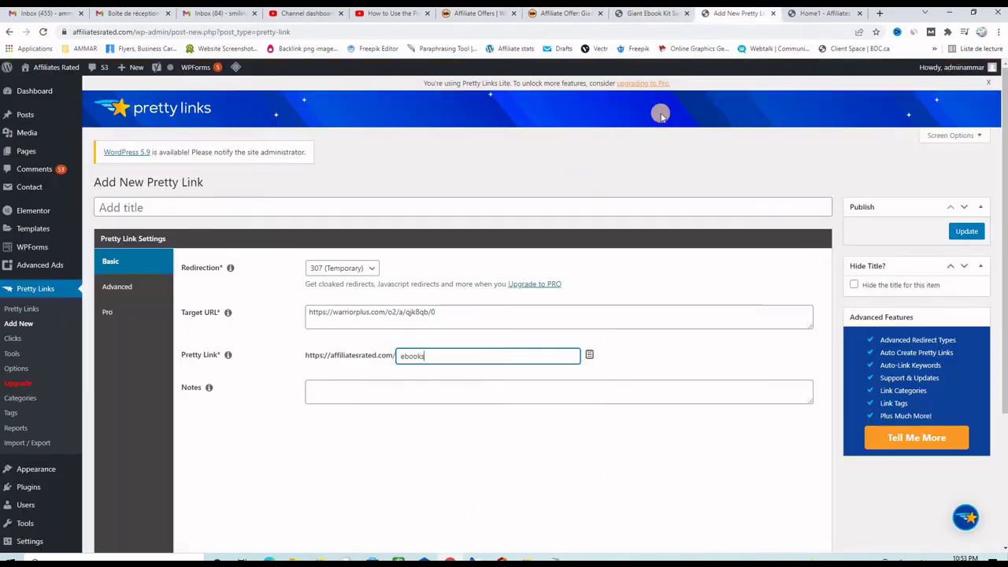
click(165, 202)
right_click(165, 202)
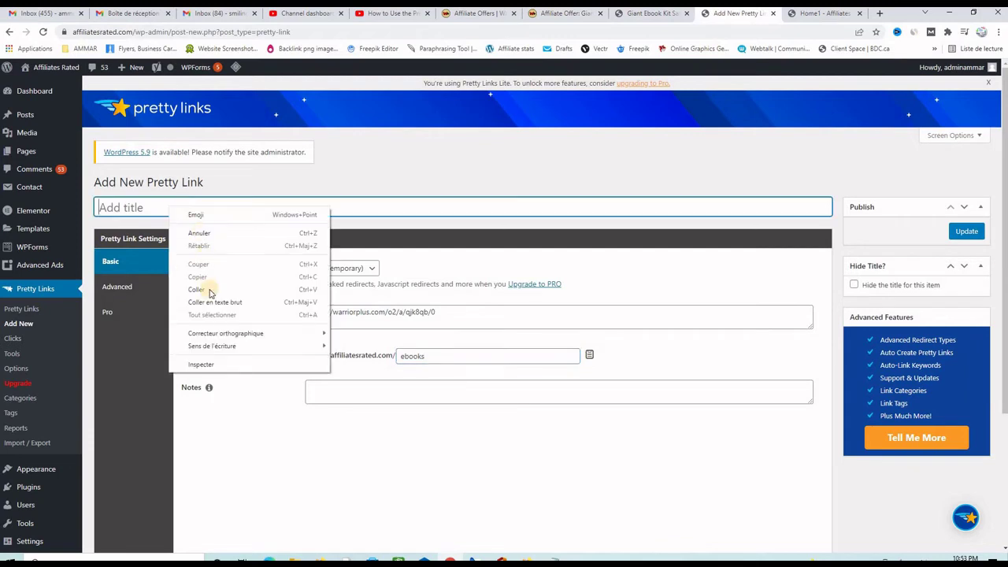
click(225, 291)
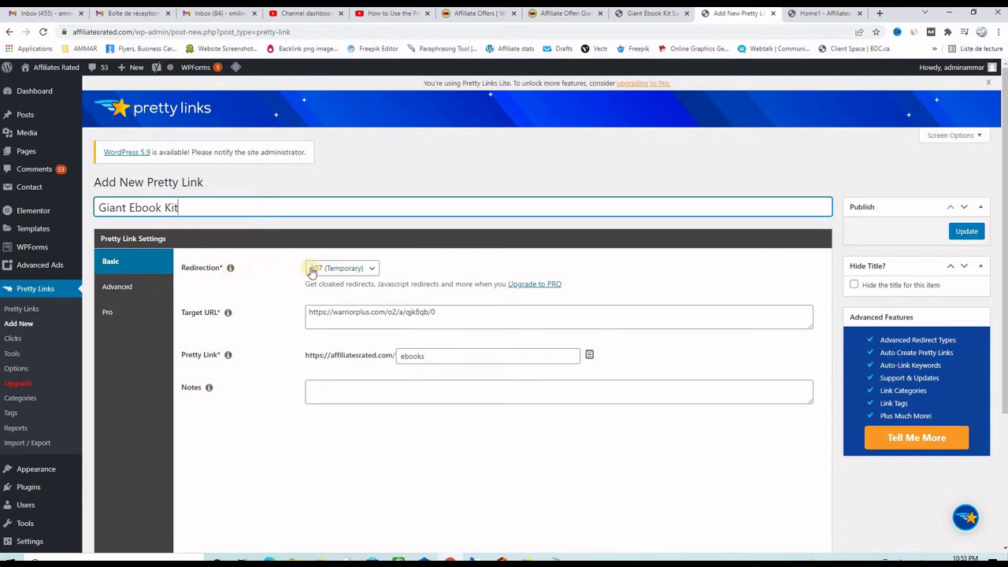
Set the redirection to 301 (Permanent) and save the /ebooks link
click(375, 270)
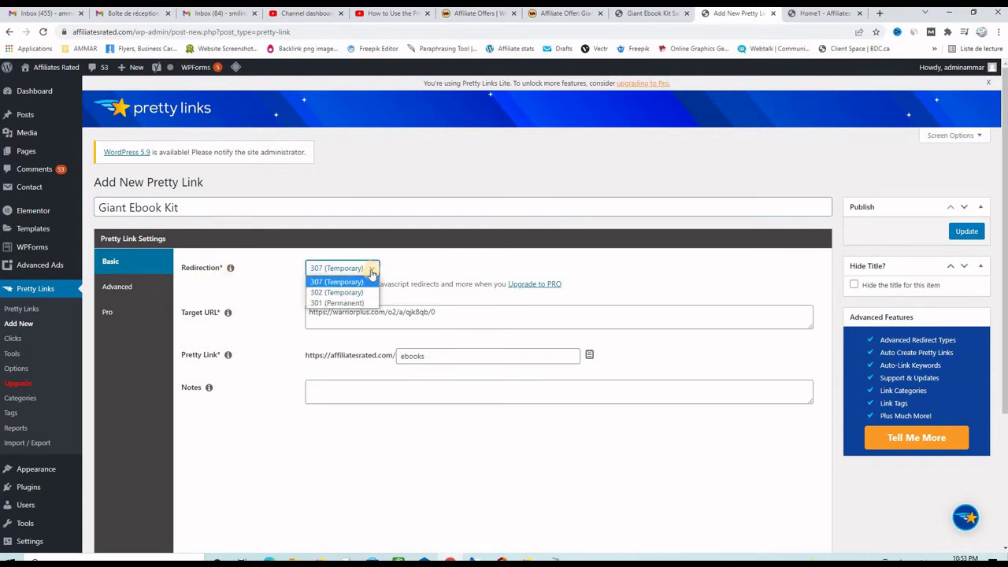
click(331, 304)
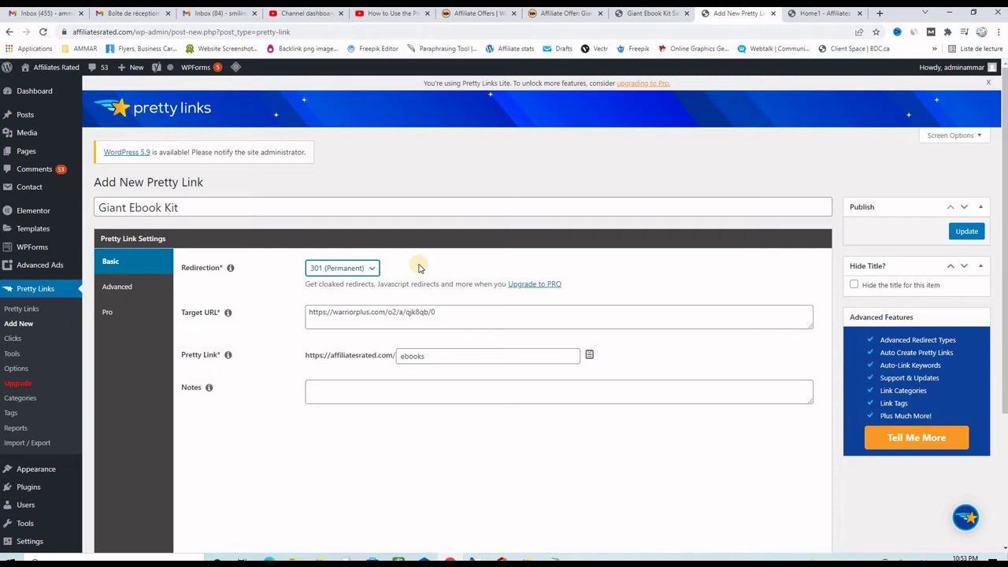
click(966, 233)
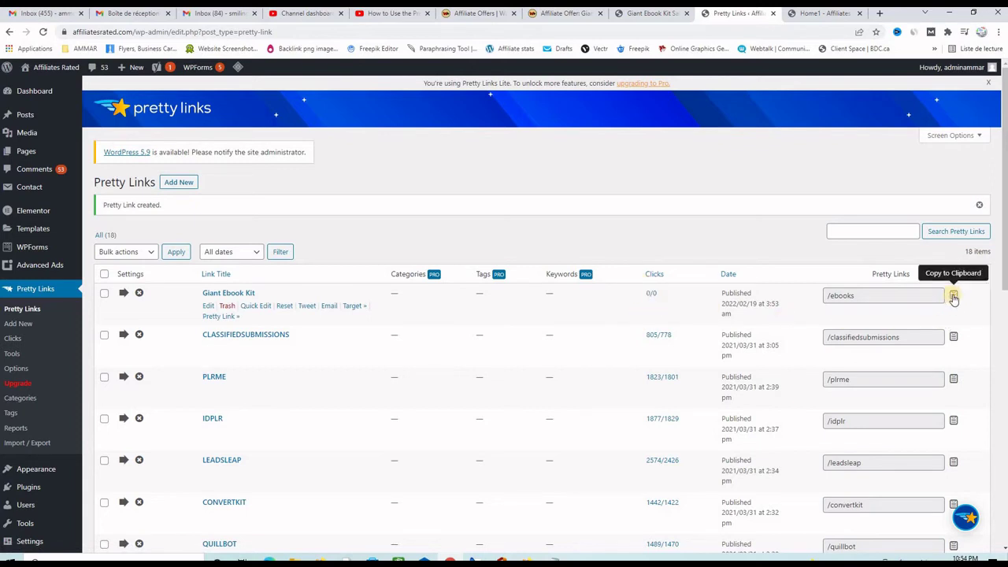
Copy the Giant Ebook Kit /ebooks short link from the Pretty Links list
click(953, 297)
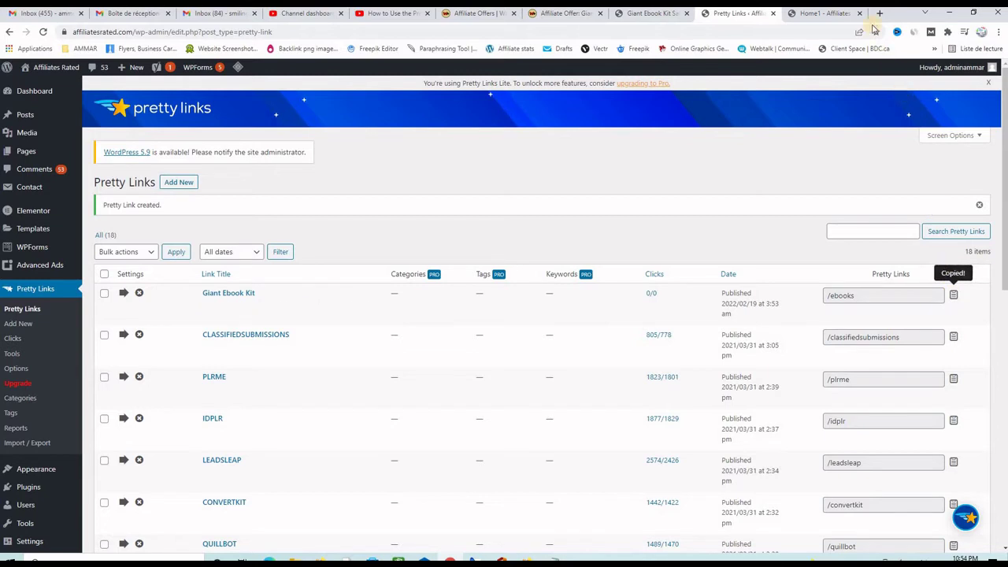
Load the /ebooks short link in a new tab and confirm it logs 1 click, 1 unique
click(880, 12)
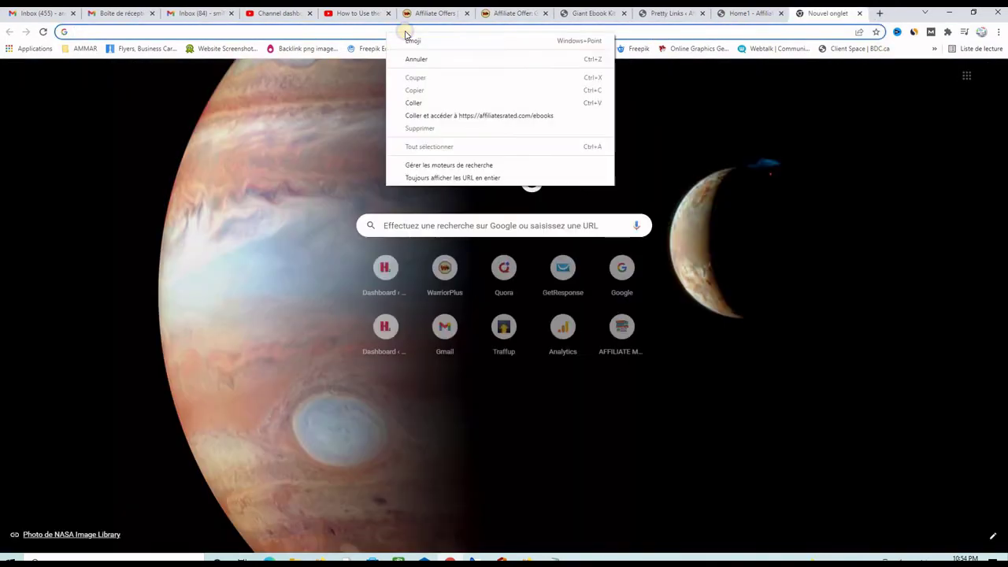
right_click(382, 32)
click(413, 103)
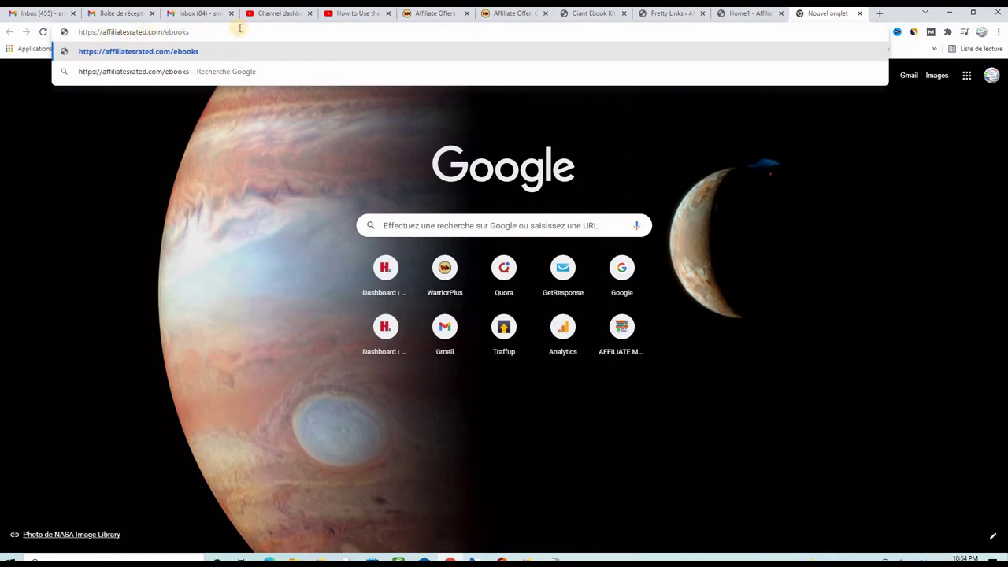
key(Return)
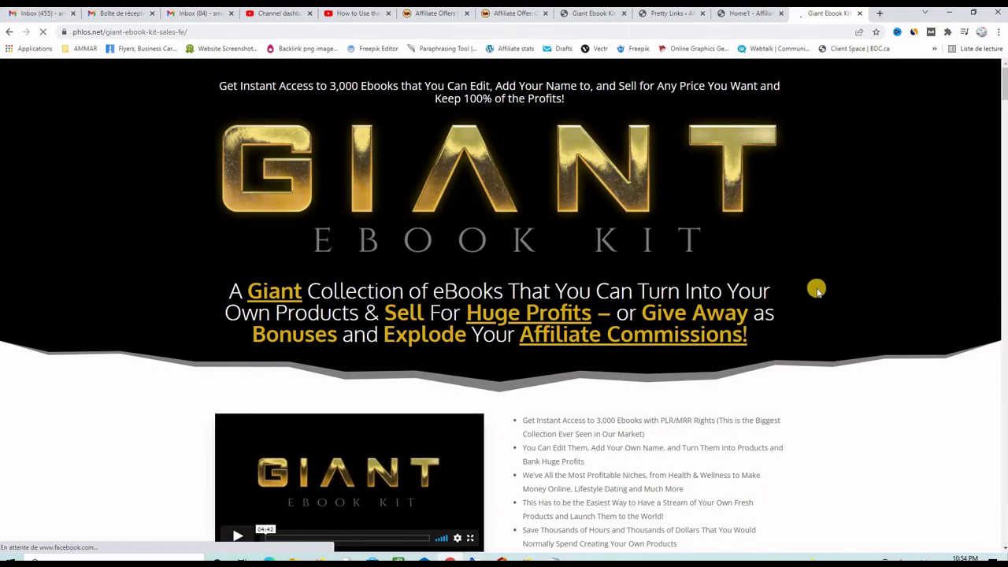
scroll(816, 291, down, 9)
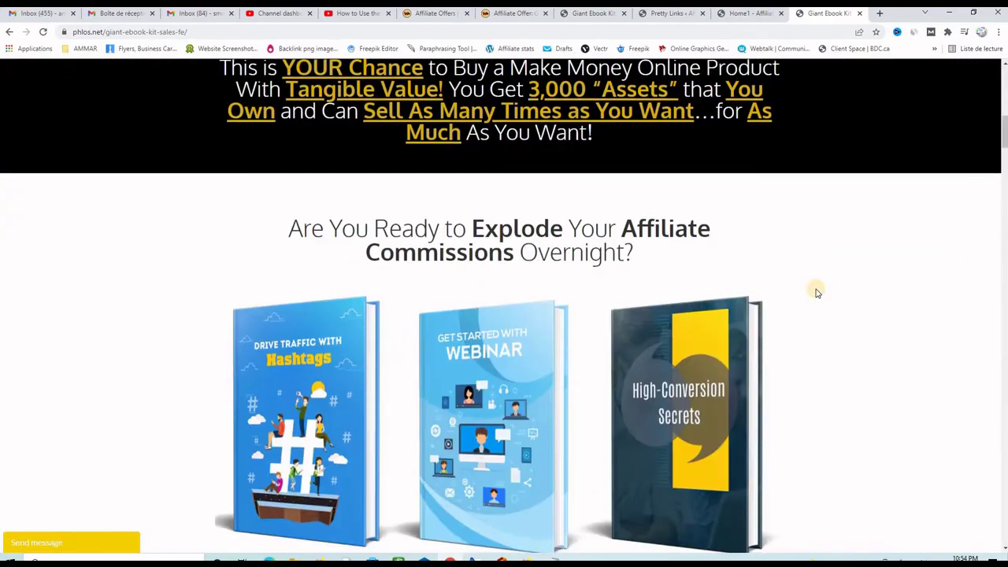
scroll(816, 293, down, 13)
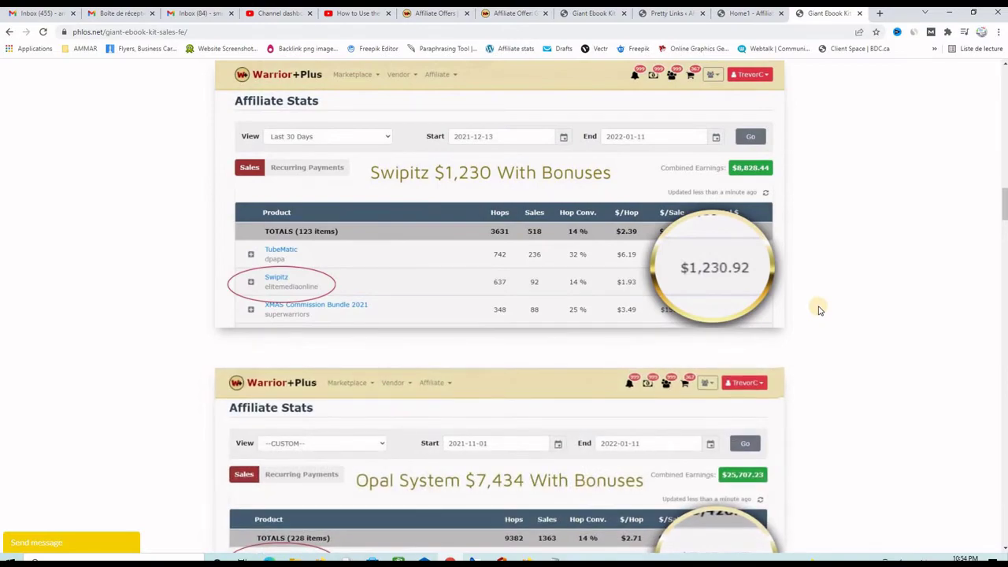
scroll(818, 307, up, 14)
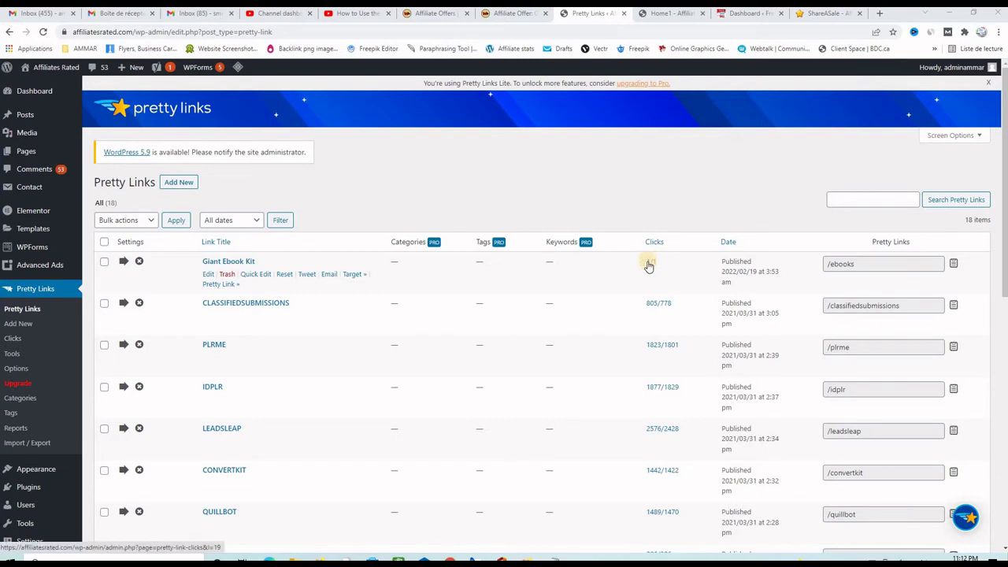
mouse_move(649, 267)
Copy Namecheap's referral URL from ShareASale's Merchant Status list
click(817, 14)
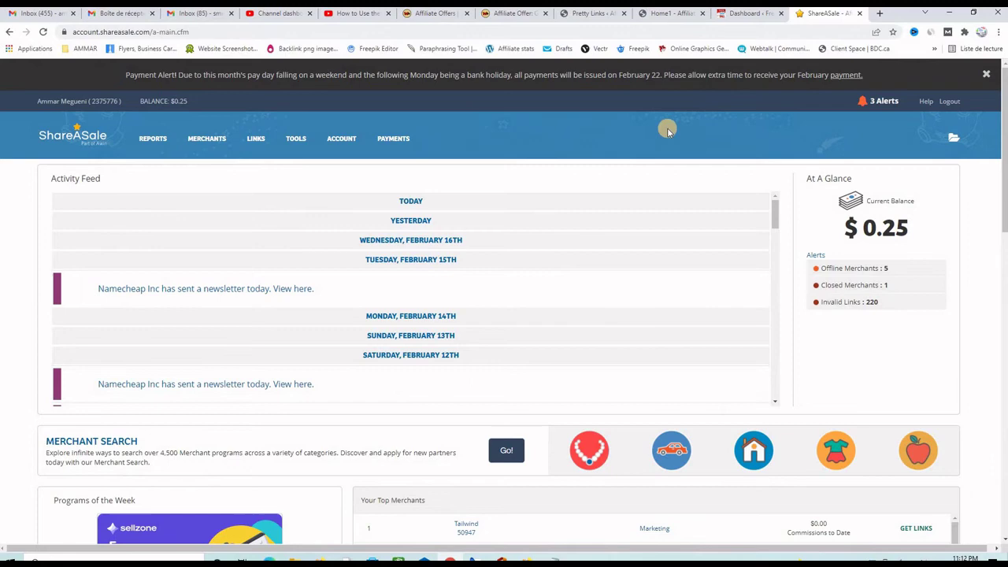
mouse_move(214, 140)
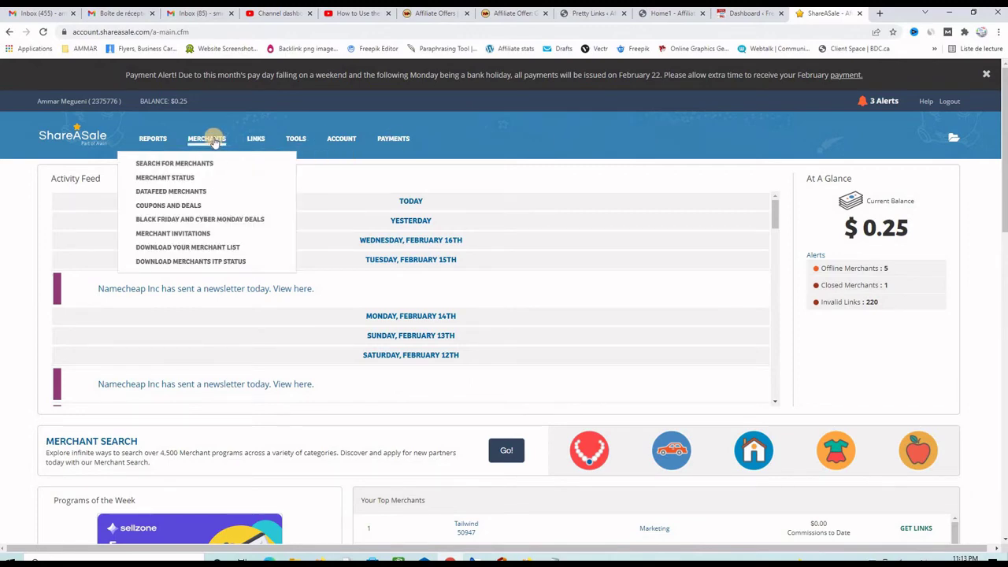
click(178, 178)
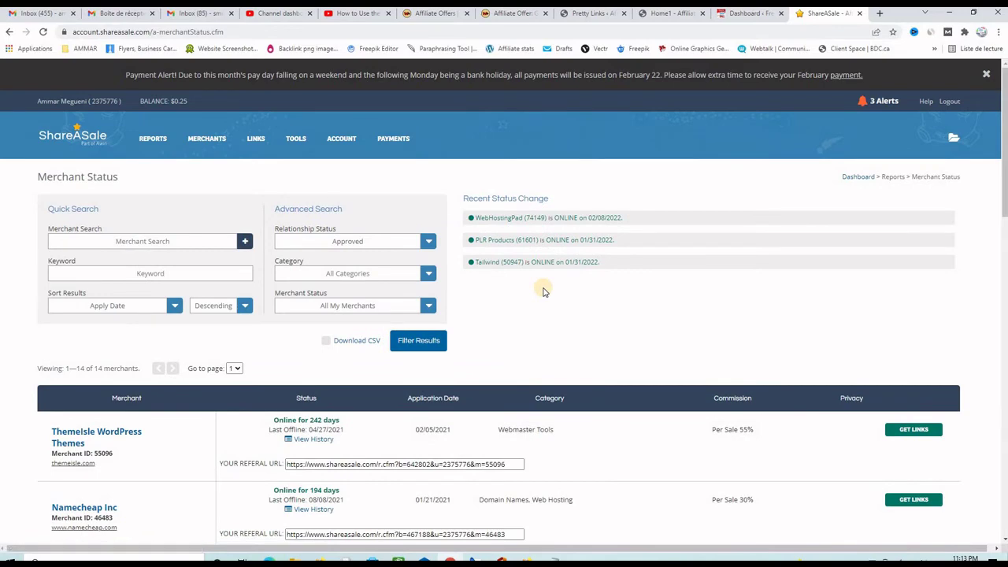
scroll(543, 292, down, 2)
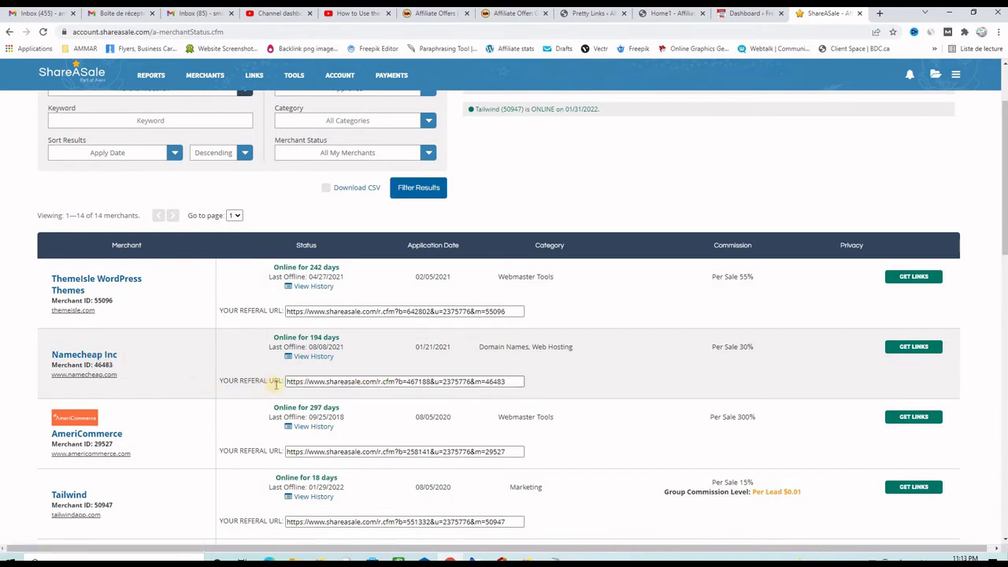
drag(510, 382, 279, 382)
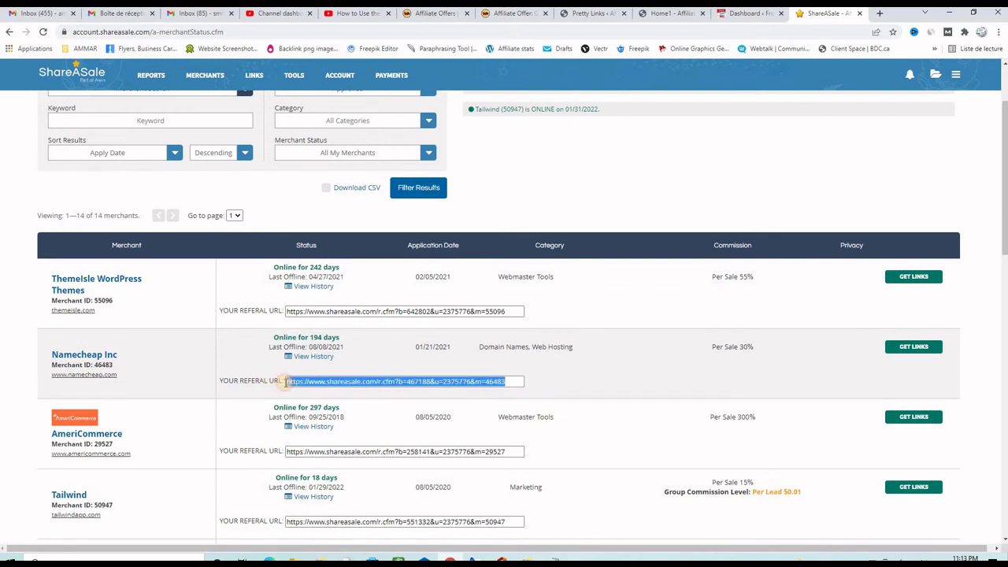
right_click(426, 382)
click(465, 421)
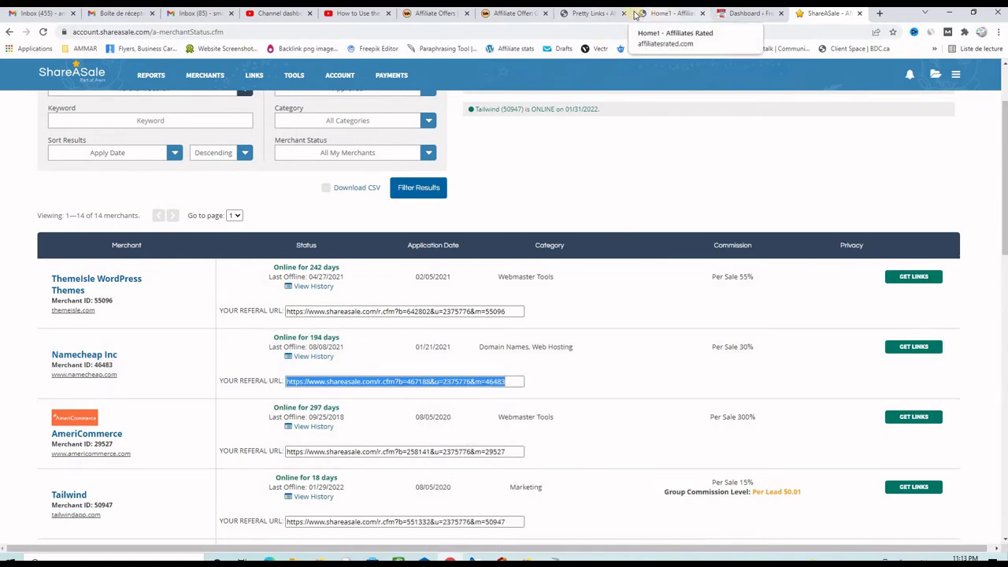
click(590, 13)
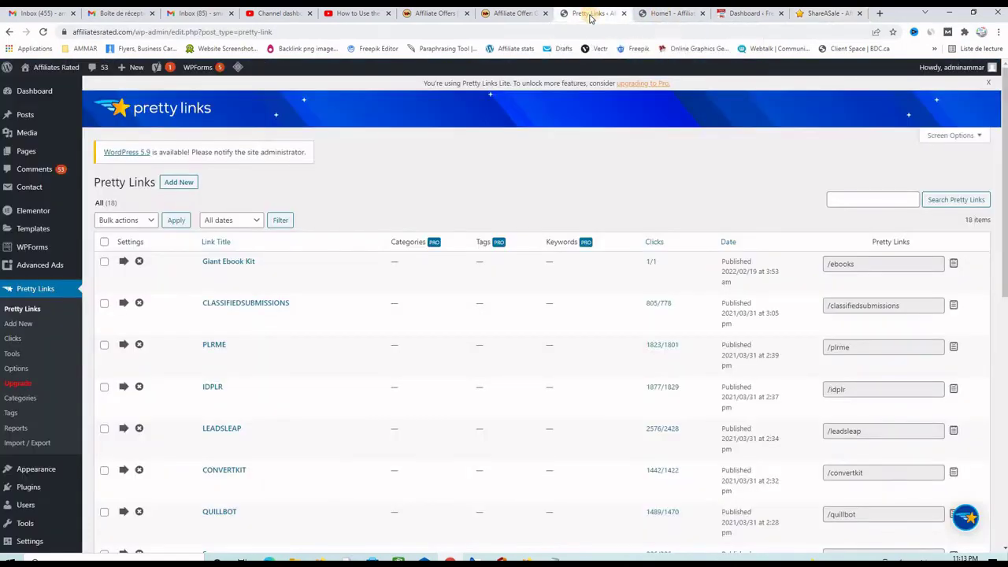
Start a new pretty link with the Namecheap referral URL as its target
click(179, 183)
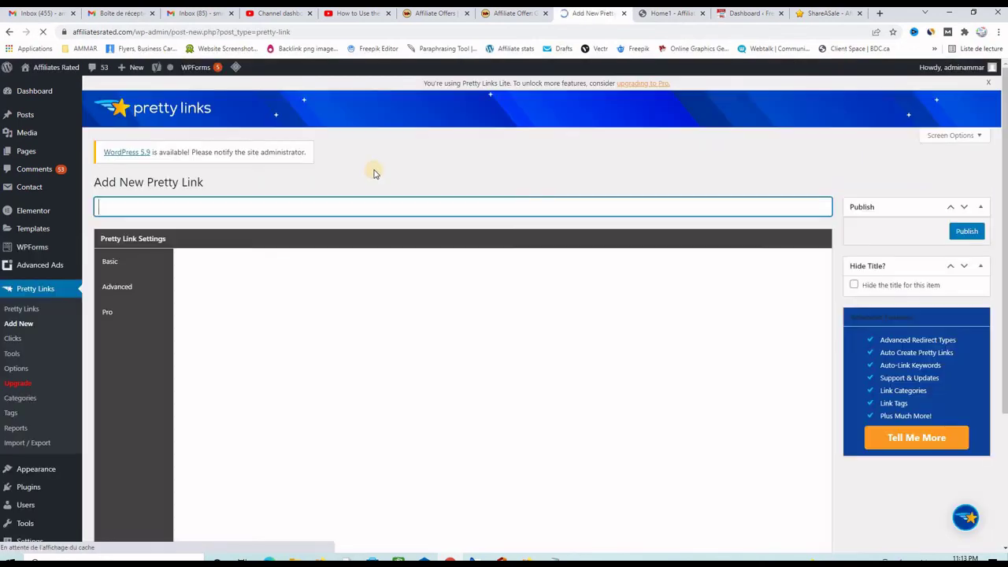
right_click(325, 314)
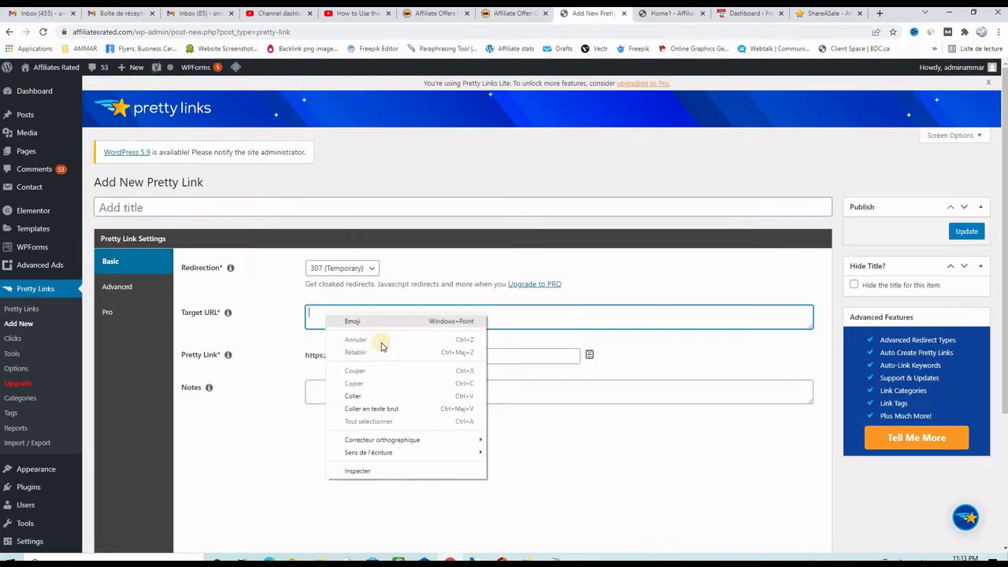
click(362, 393)
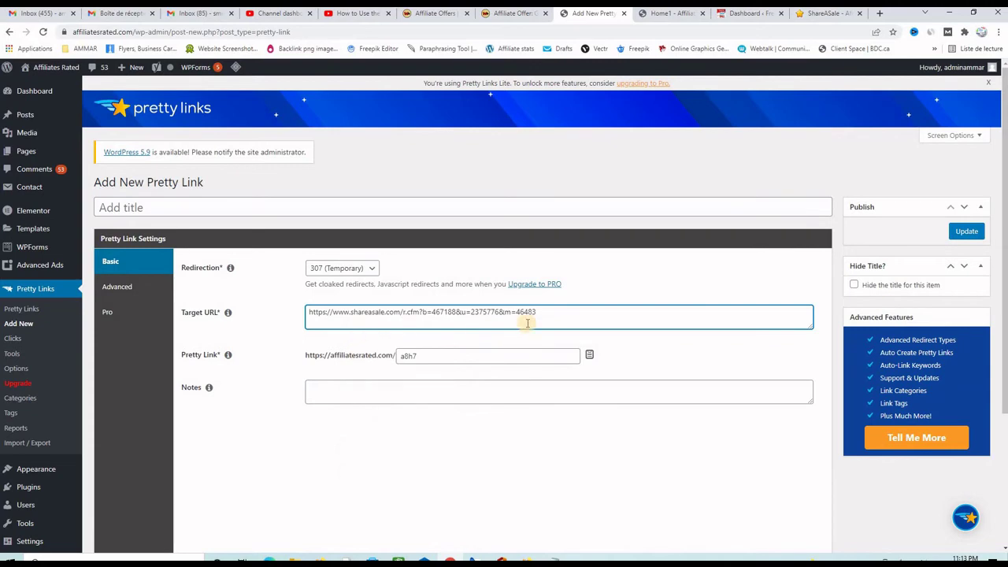
Title the link 'Namecheap Inc', copied from the ShareASale merchant list
click(826, 13)
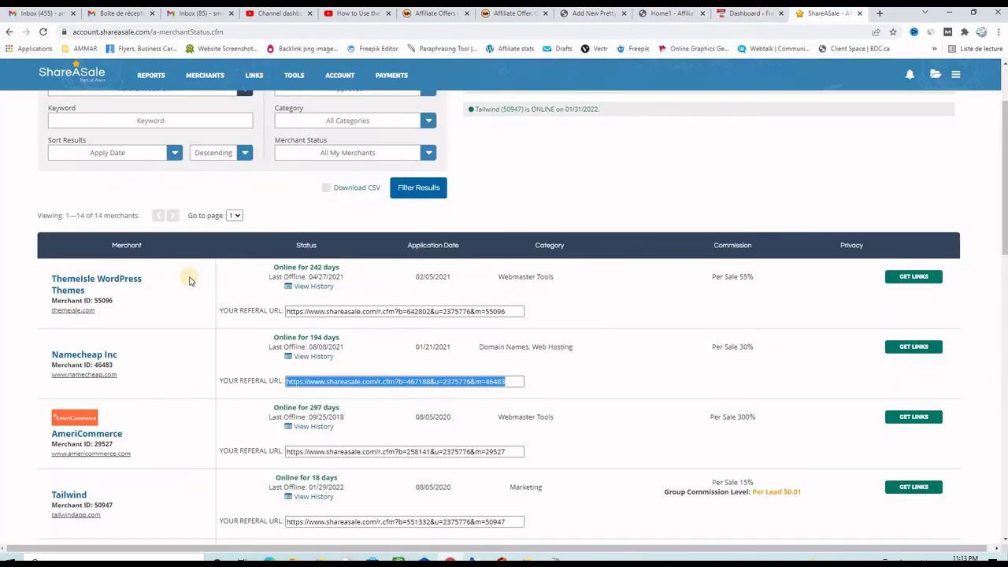
drag(118, 355, 59, 355)
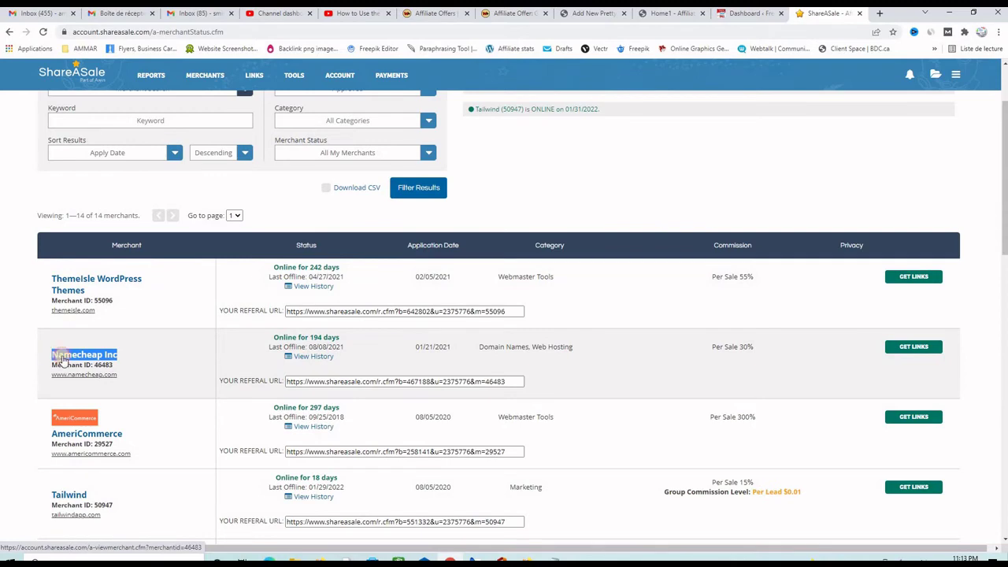
right_click(63, 361)
click(87, 438)
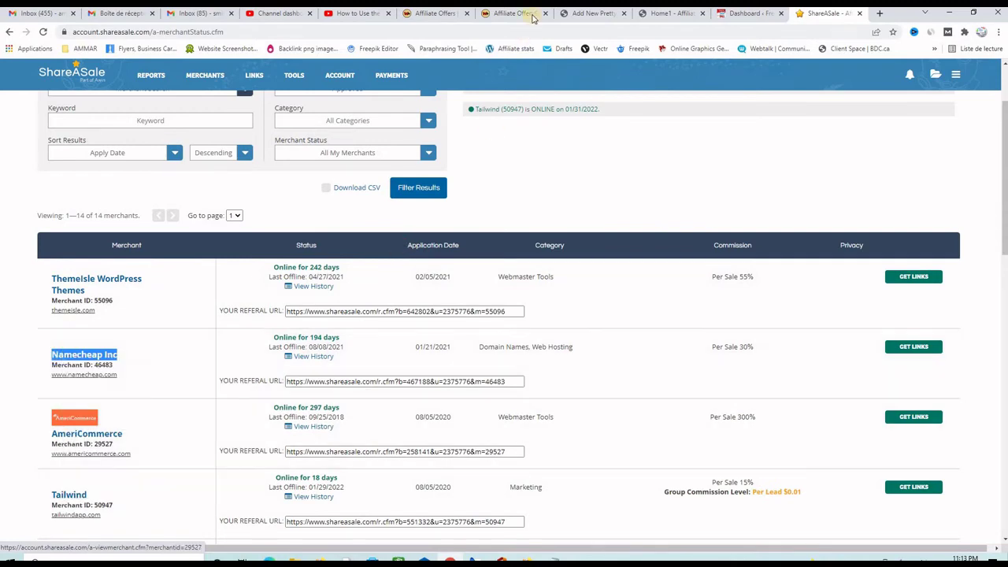
click(594, 13)
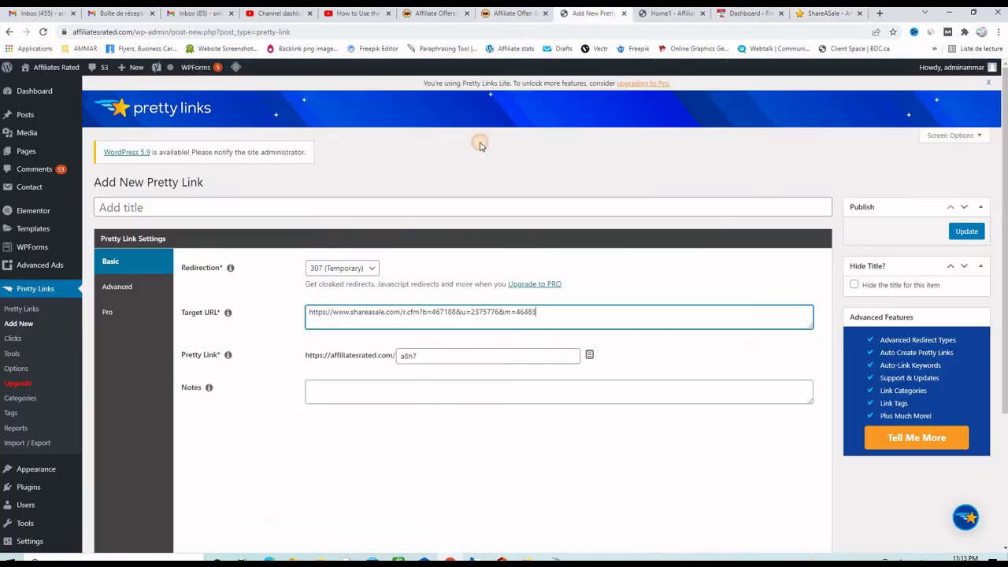
right_click(195, 207)
key(ctrl+v)
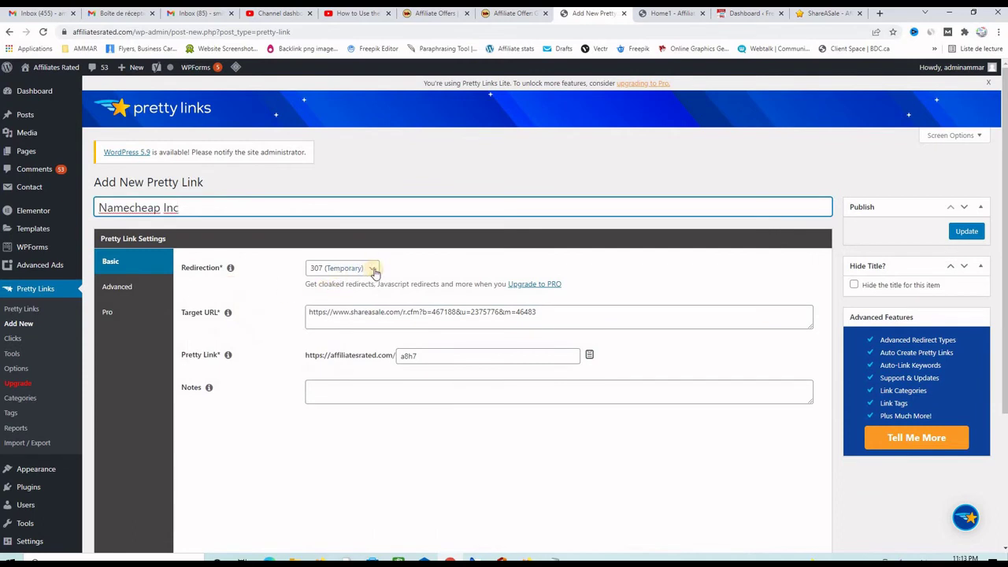
Choose 301 (Permanent), change slug a8h7 to namecheap and save; the slug is already taken
click(370, 268)
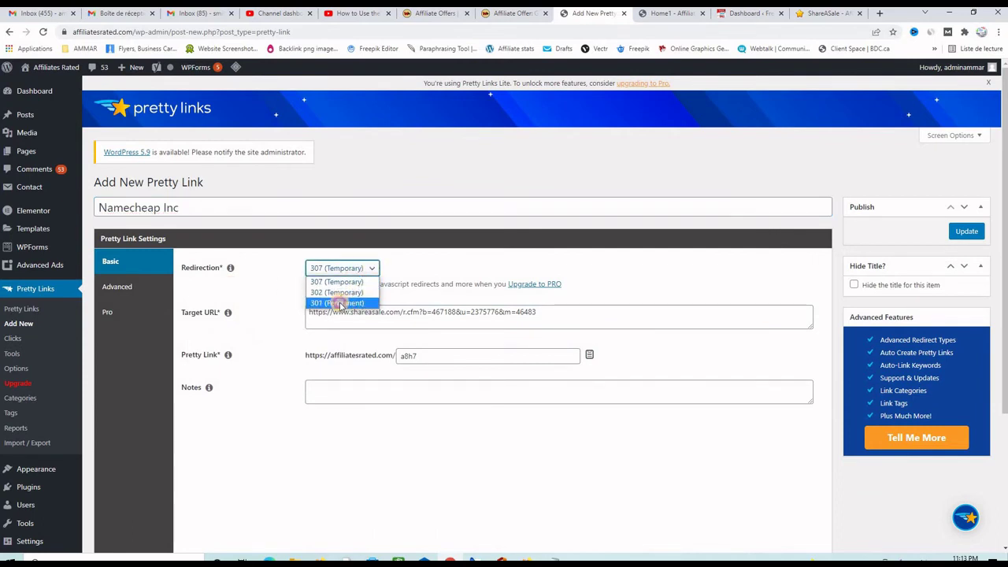
click(338, 303)
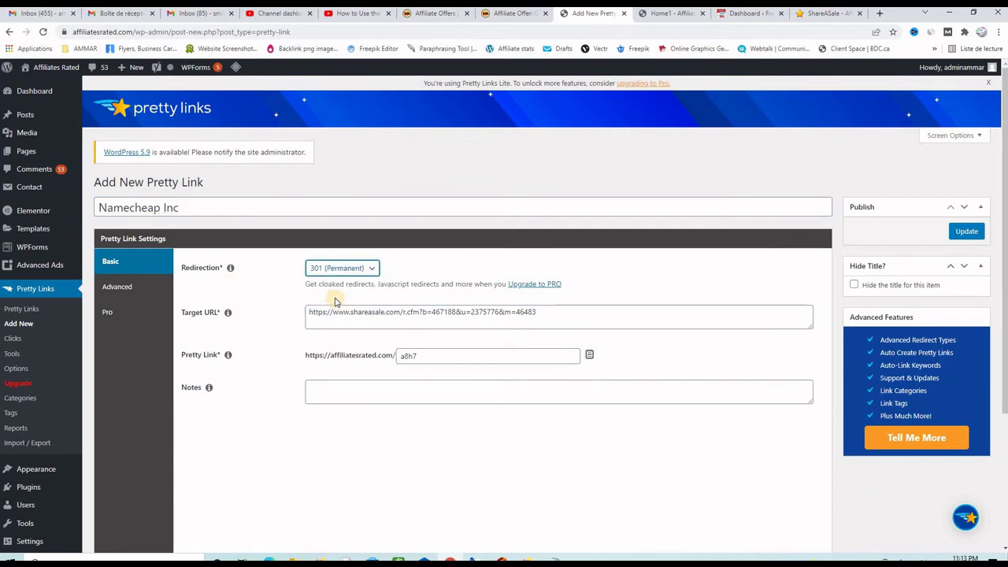
double_click(403, 356)
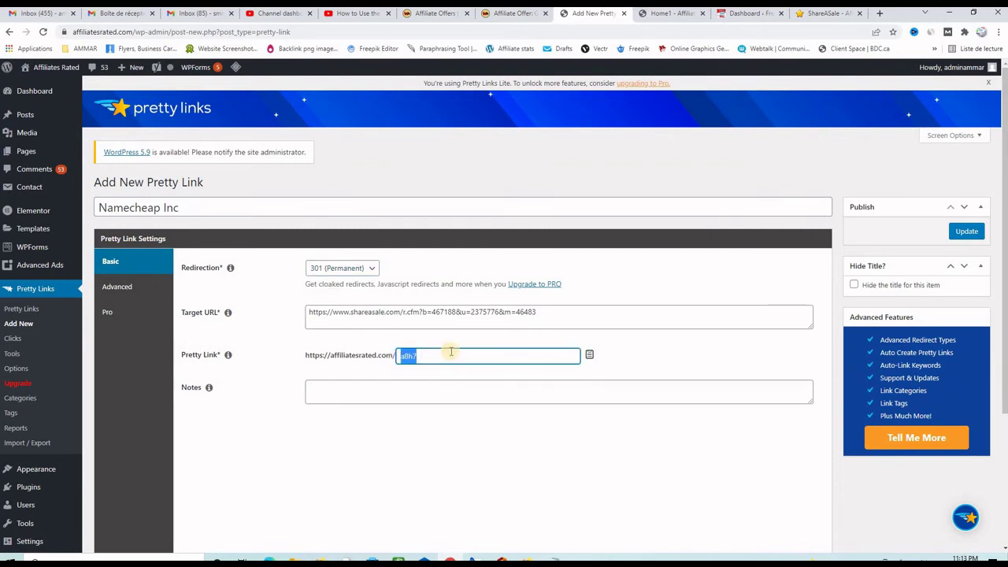
text(name)
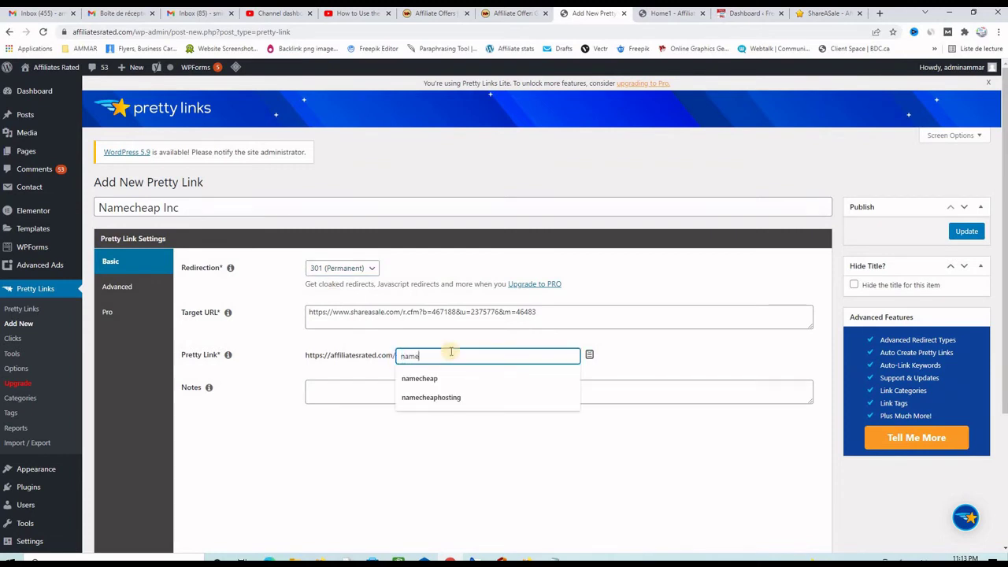
text(cheap)
click(288, 363)
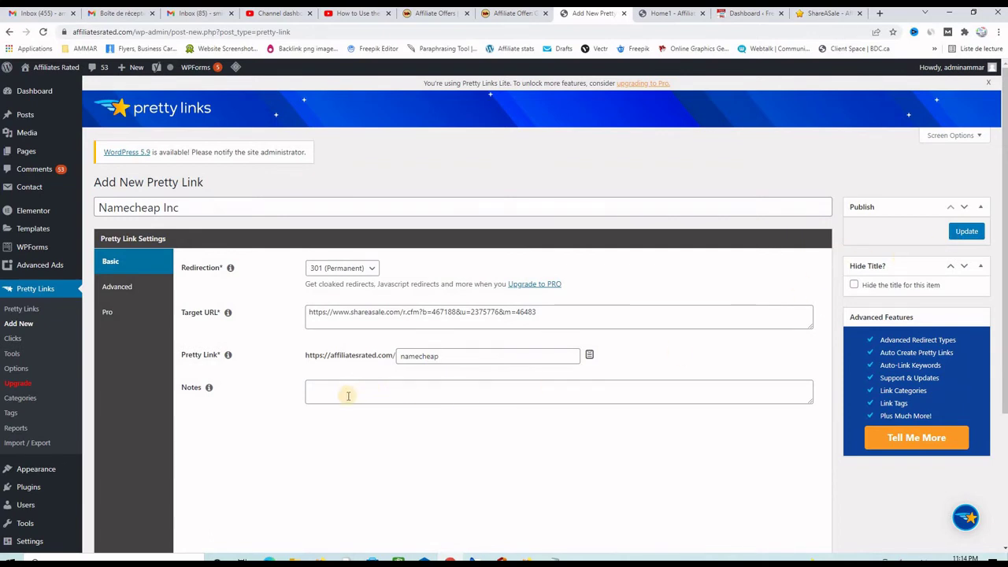
click(968, 234)
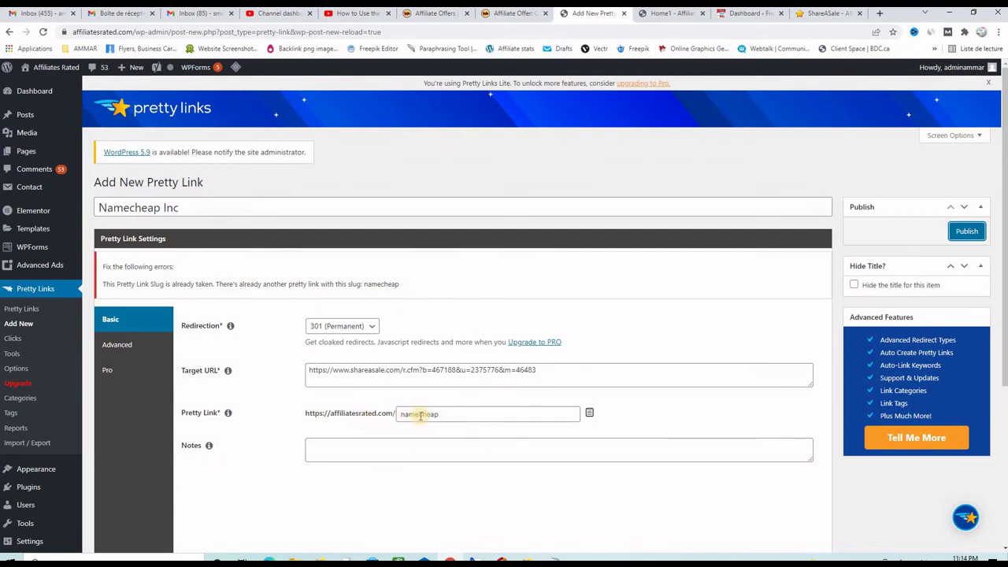
Shorten the slug to cheap, publish the Namecheap Inc link, and copy /cheap
drag(420, 416, 394, 415)
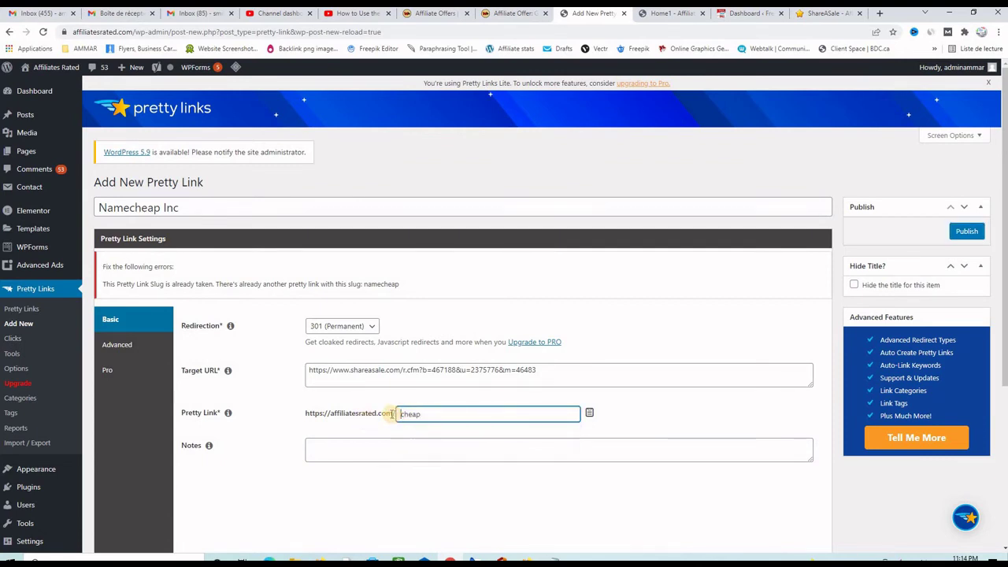
key(BackSpace)
click(966, 233)
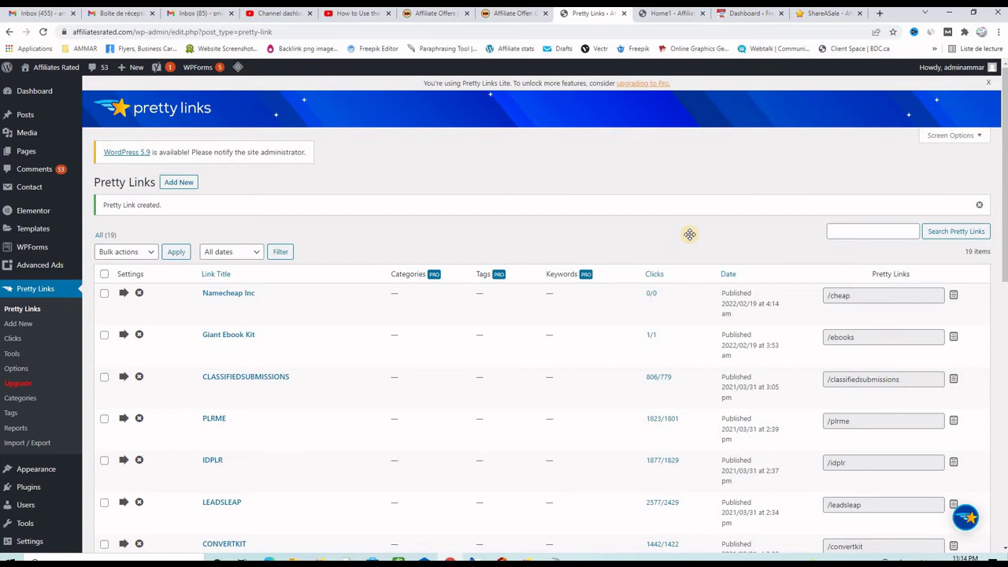
click(954, 296)
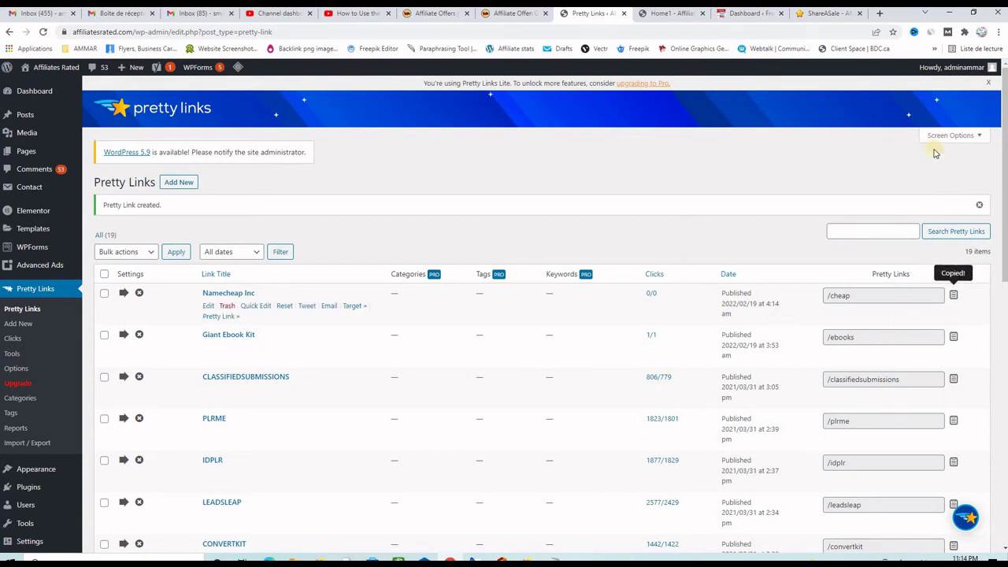
Test affiliatesrated.com/cheap in a new tab, landing on Namecheap, then return to the WordPress Dashboard
click(879, 14)
right_click(238, 31)
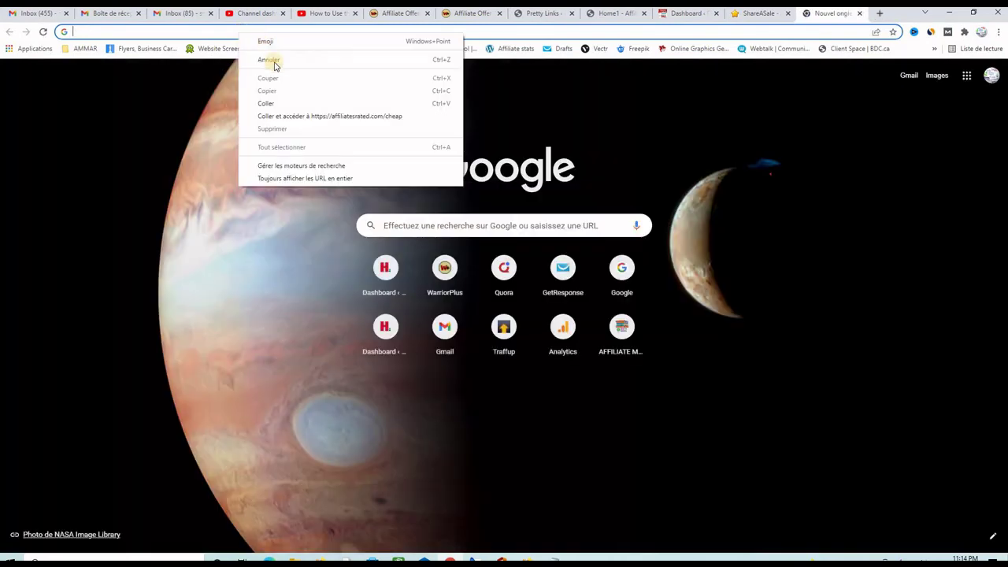
click(266, 101)
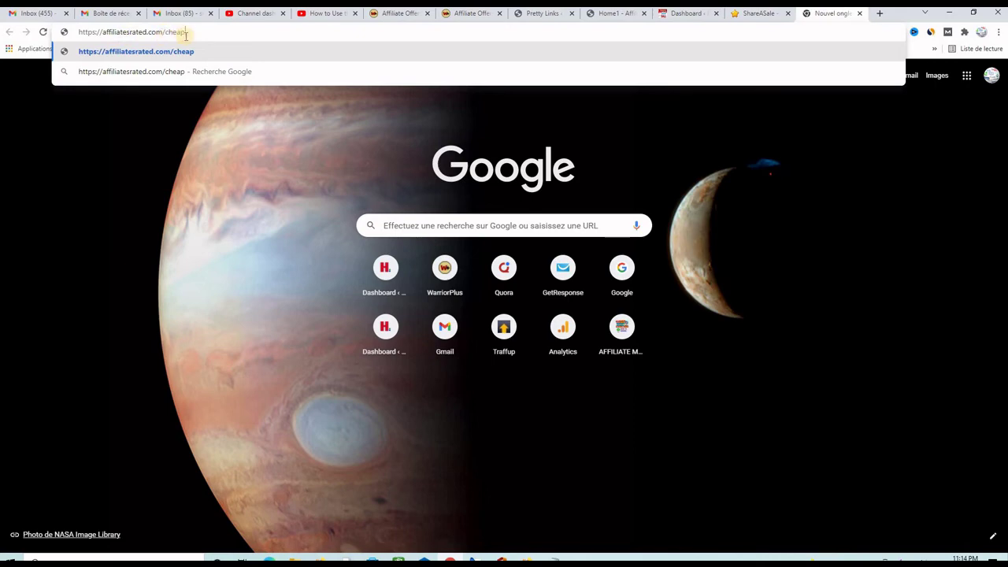
key(Return)
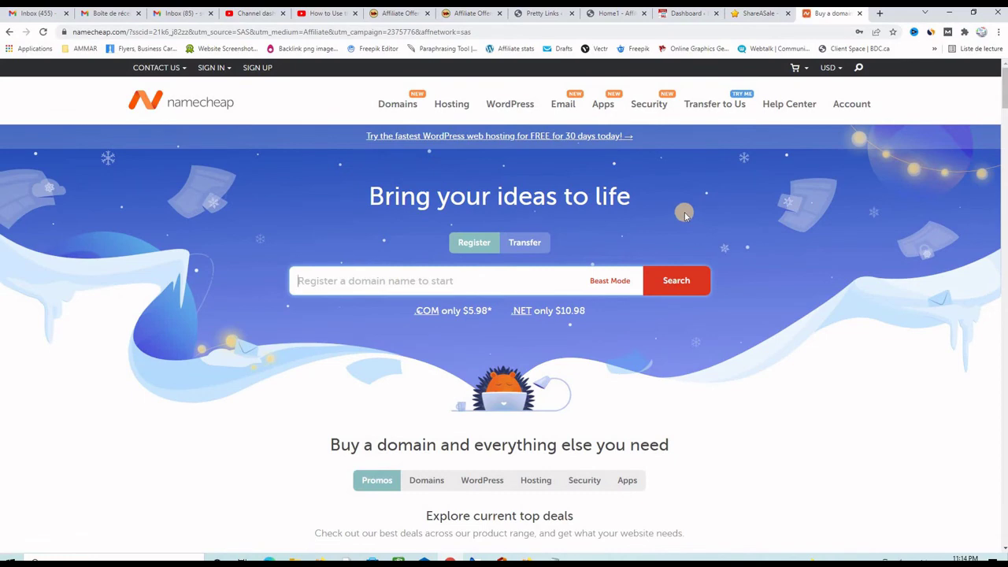
click(689, 13)
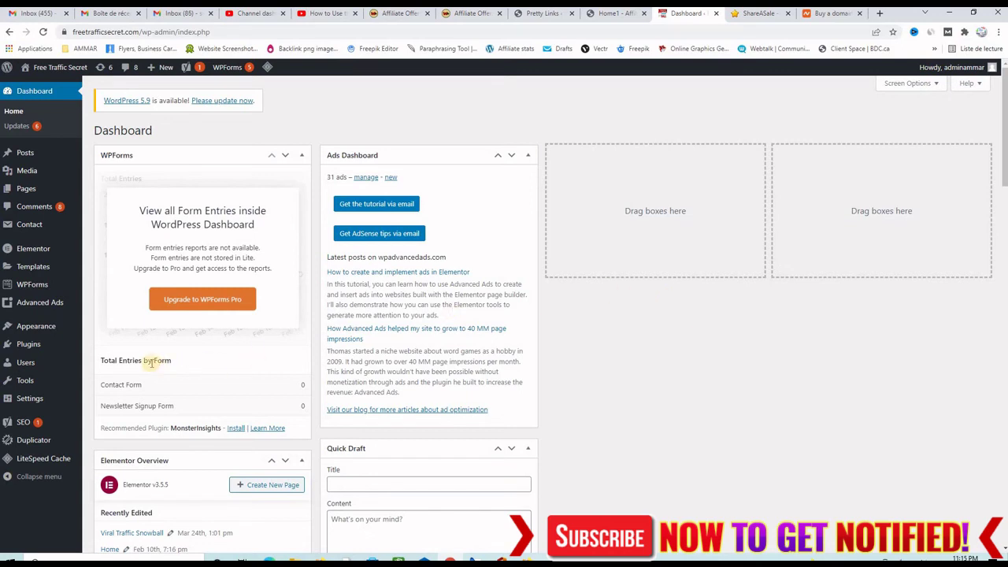
Find Pretty Links by searching the plugin directory for 'pretty links', then install it
mouse_move(32, 345)
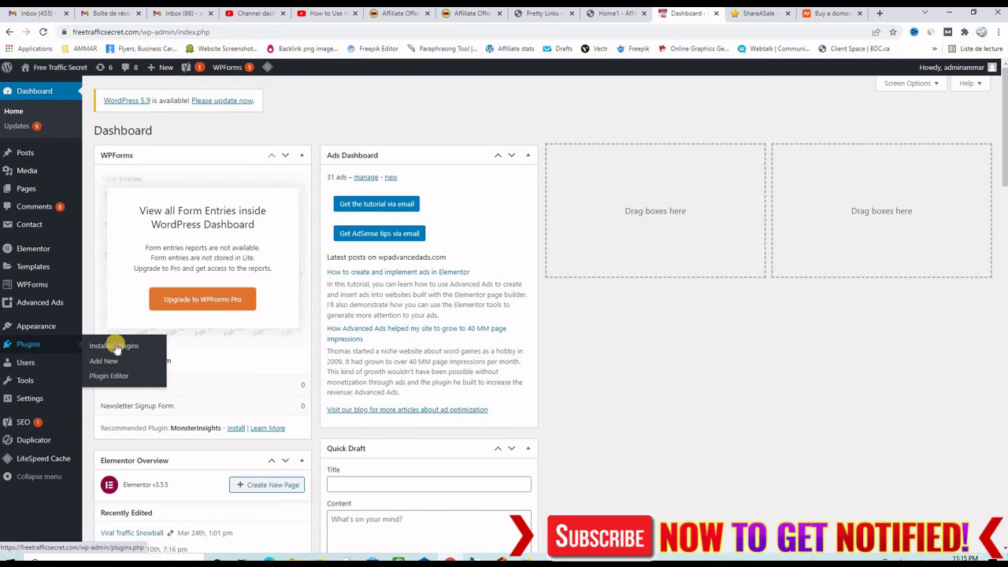
click(103, 362)
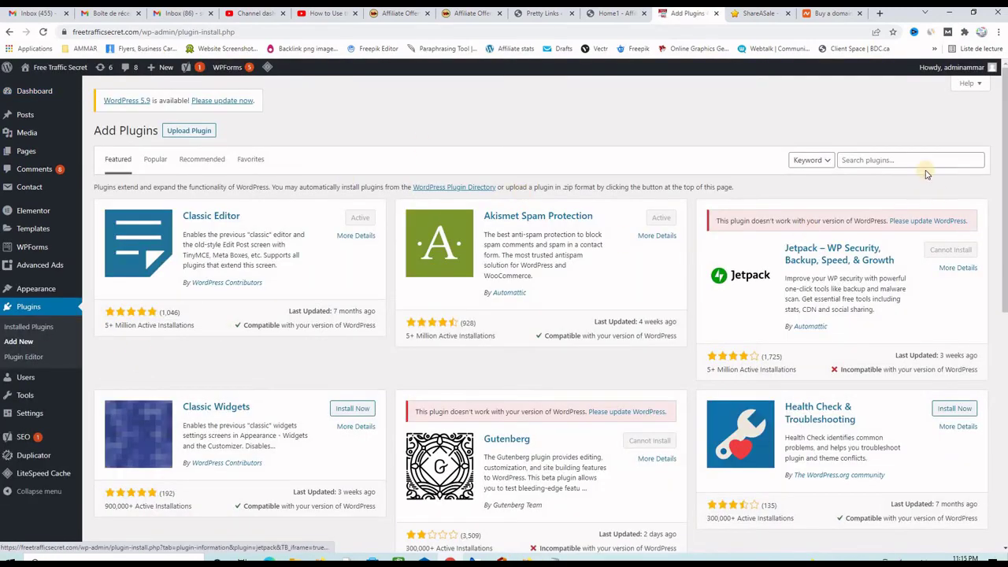
click(879, 160)
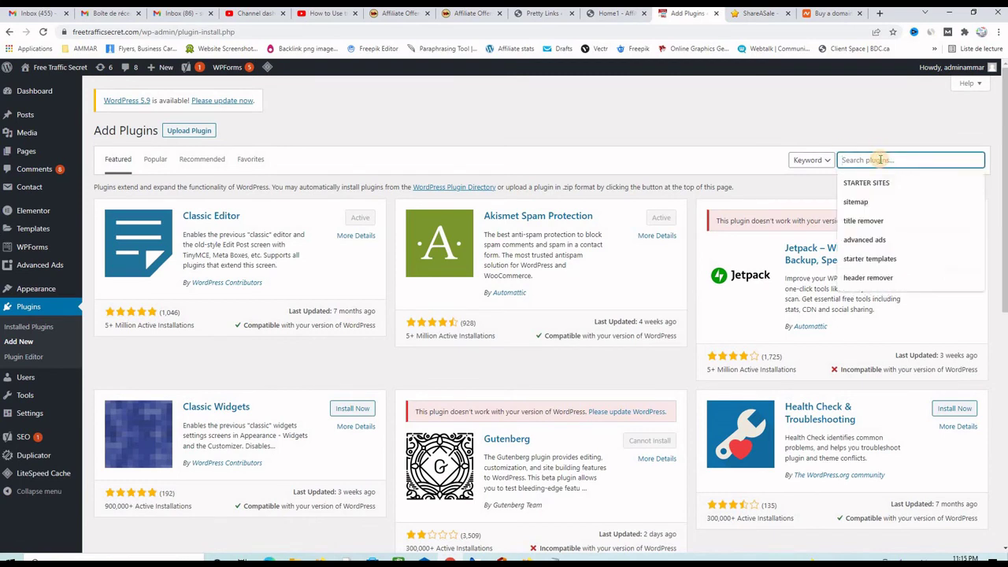
text(pretty links)
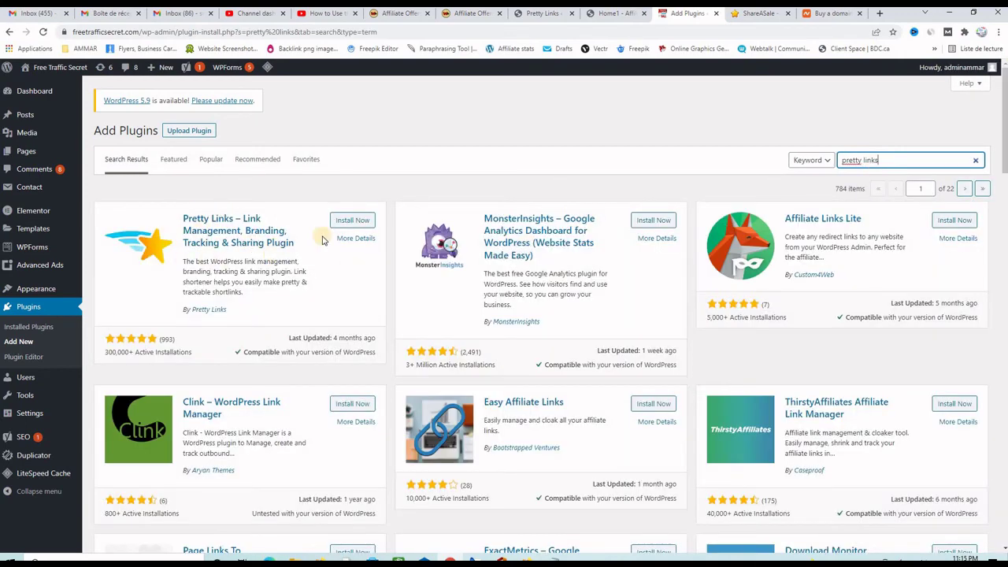
click(349, 222)
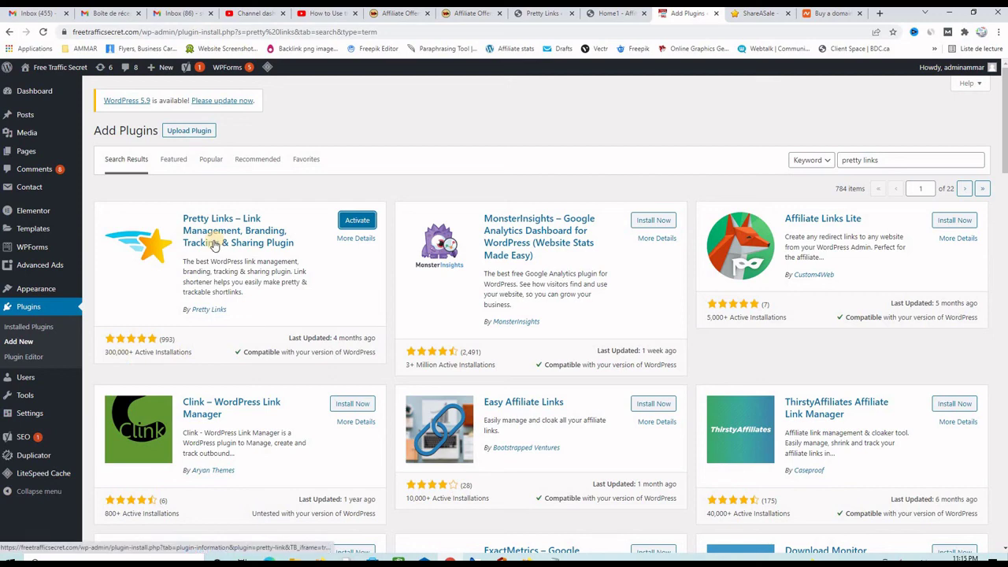
Activate the Pretty Links plugin and open its blank Add New Pretty Link form
click(355, 221)
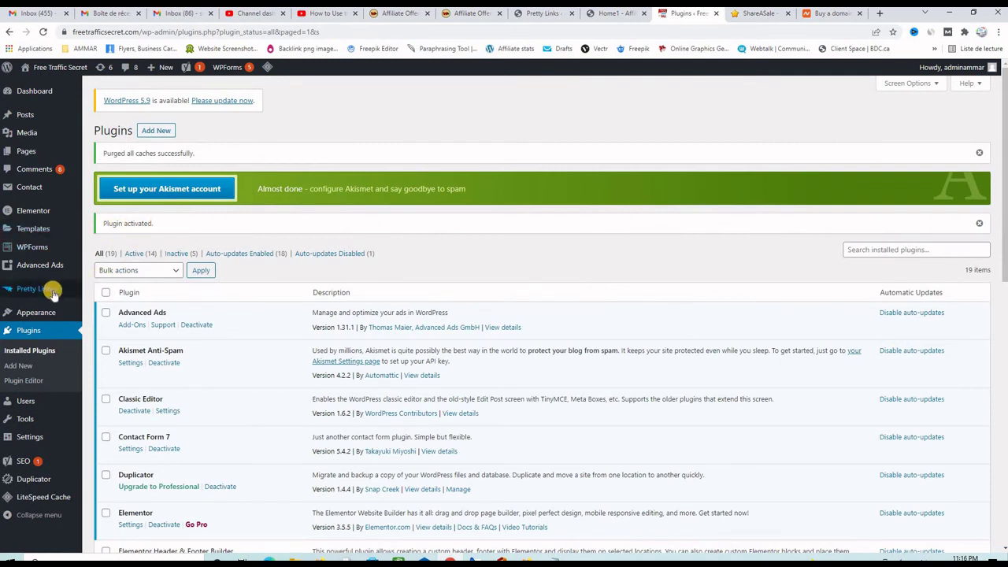
mouse_move(46, 289)
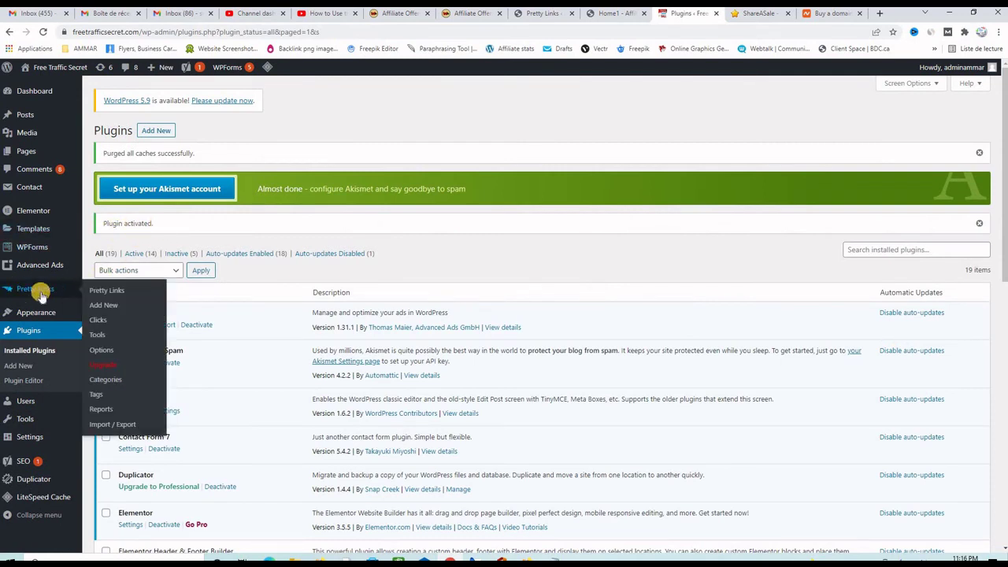
click(98, 305)
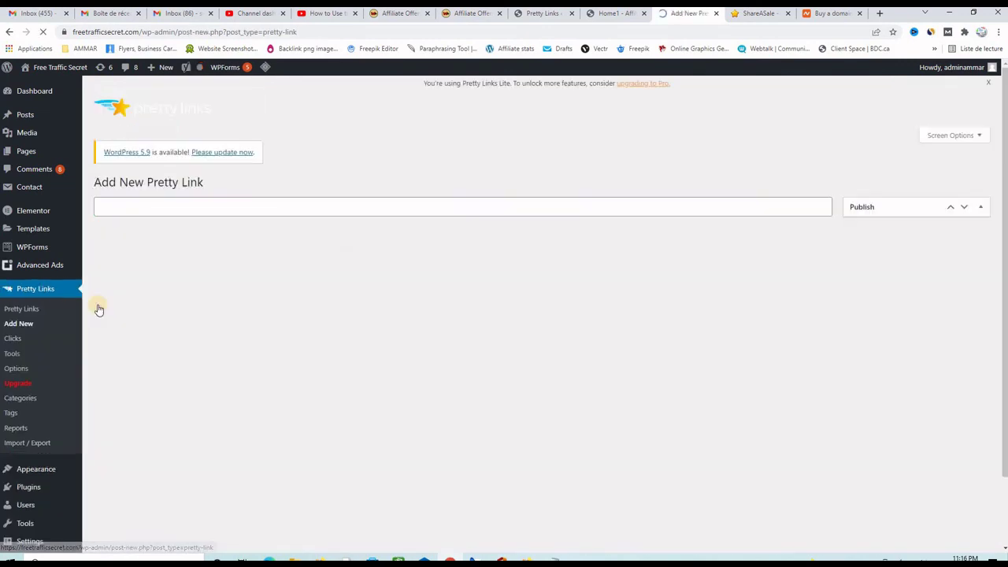